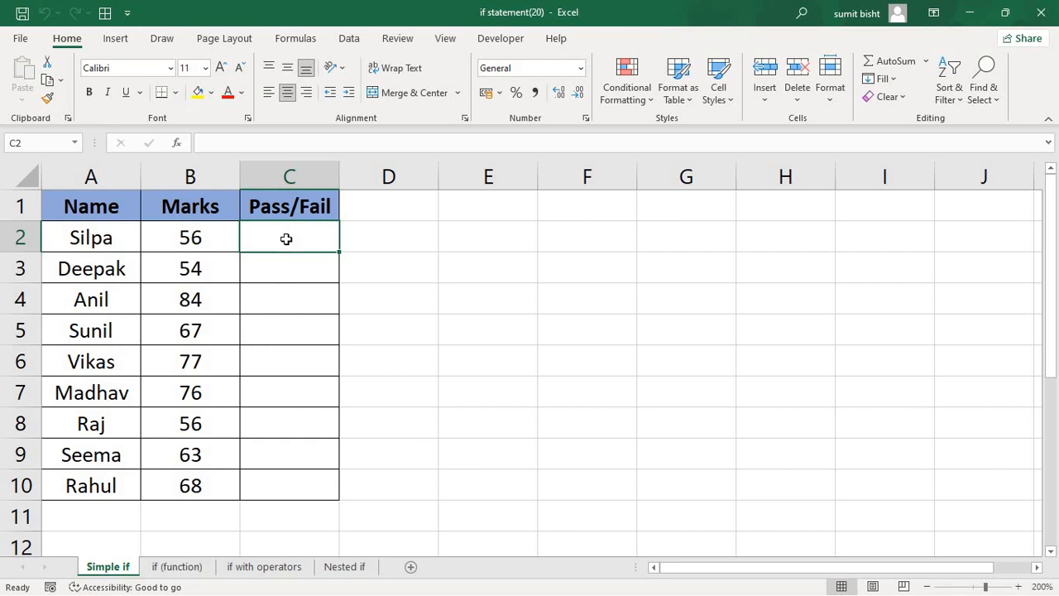
Step: Start an IF formula in cell C2 with the logical test b2>32
text(=)
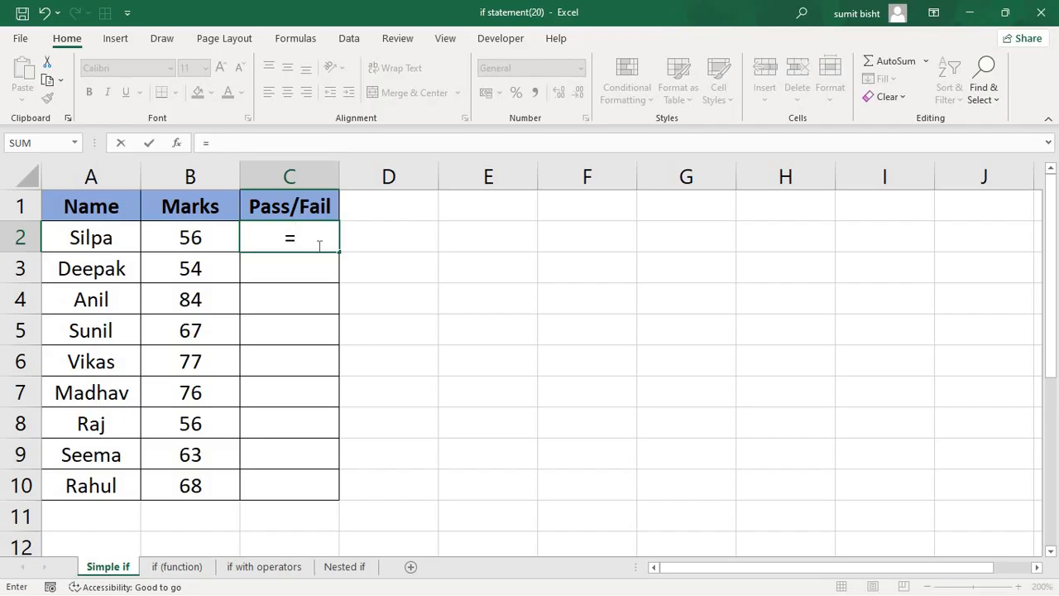
text(if()
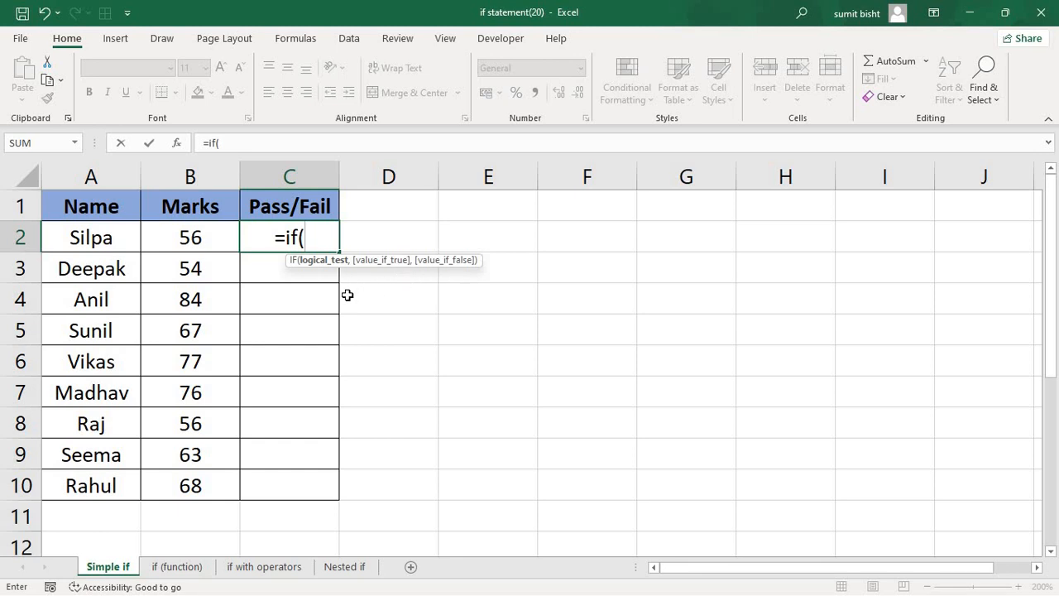
text(b3)
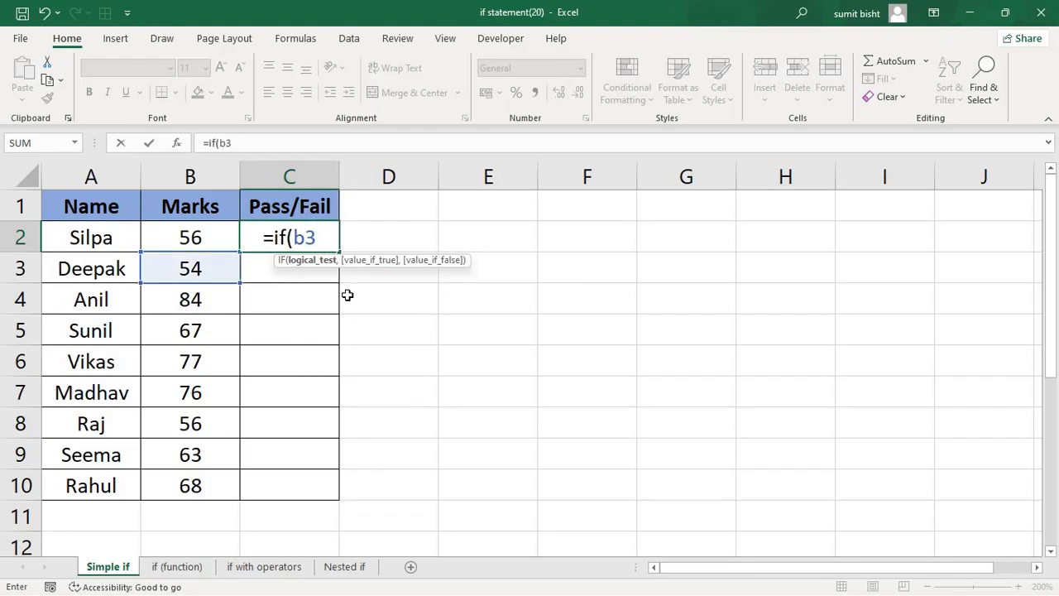
key(BackSpace)
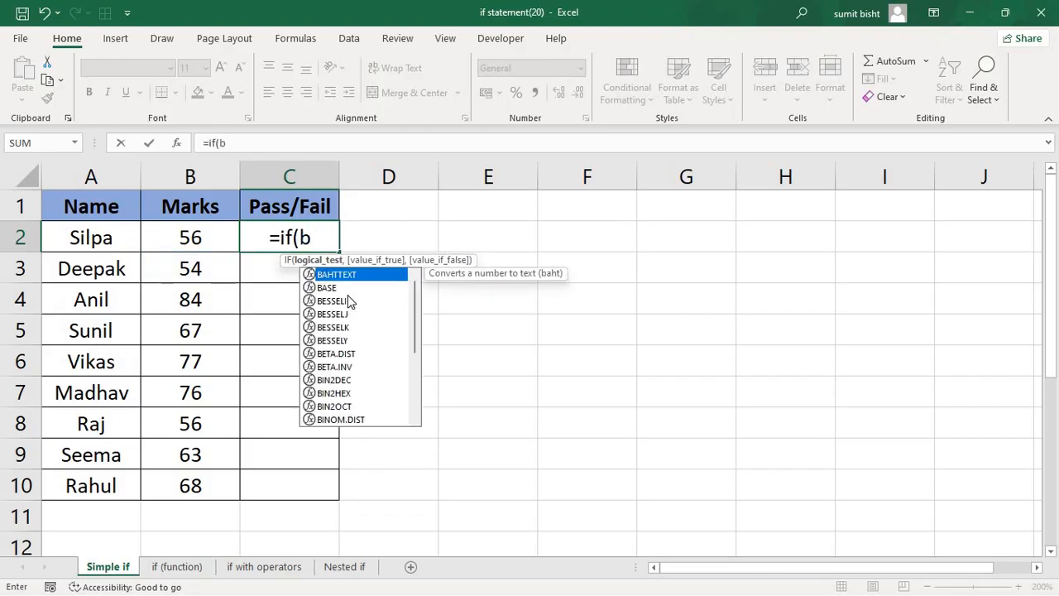
text(2)
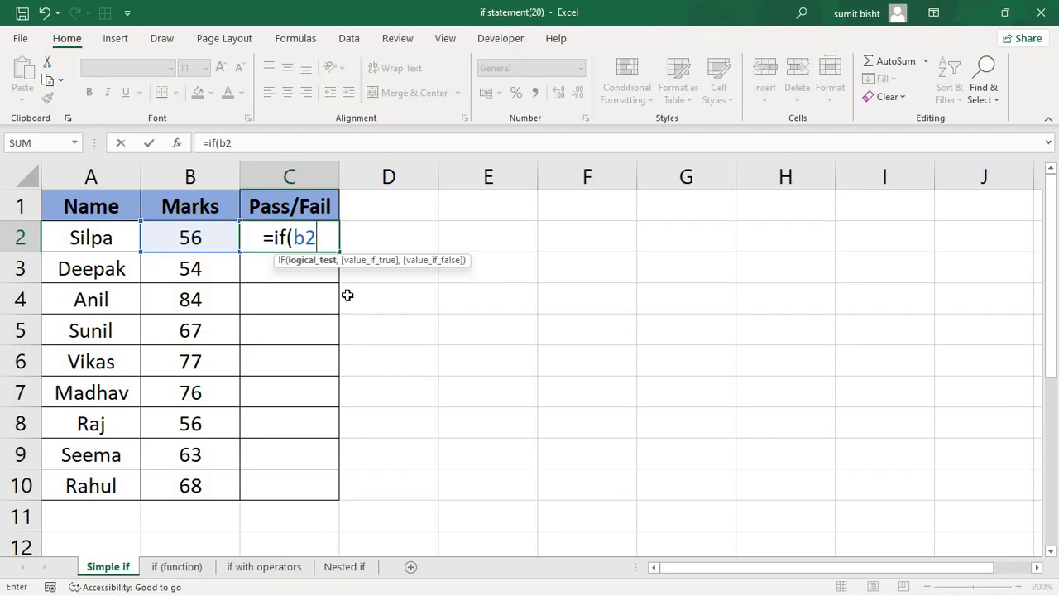
text(>)
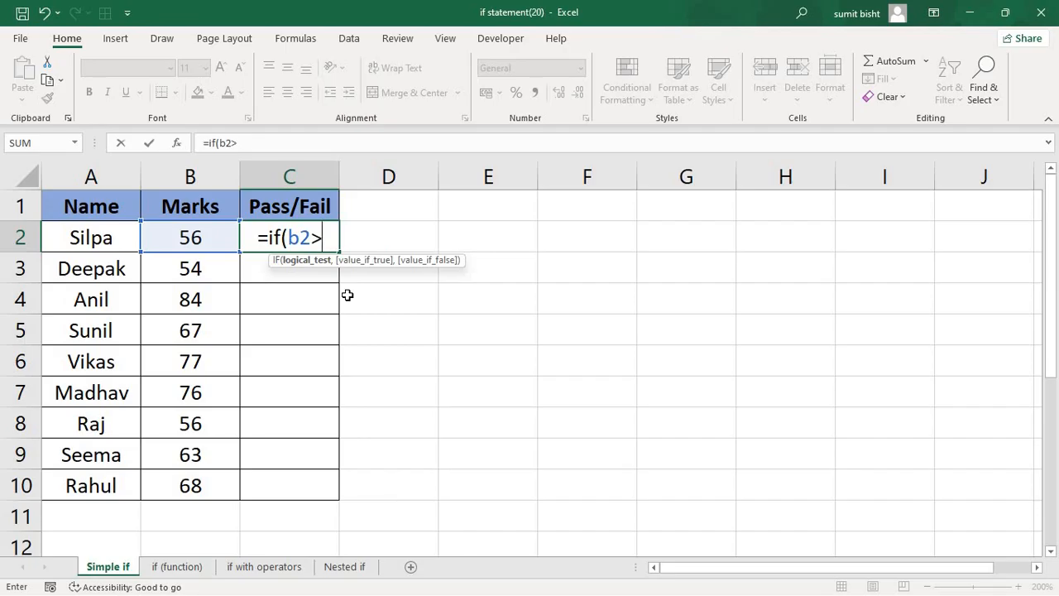
text(32)
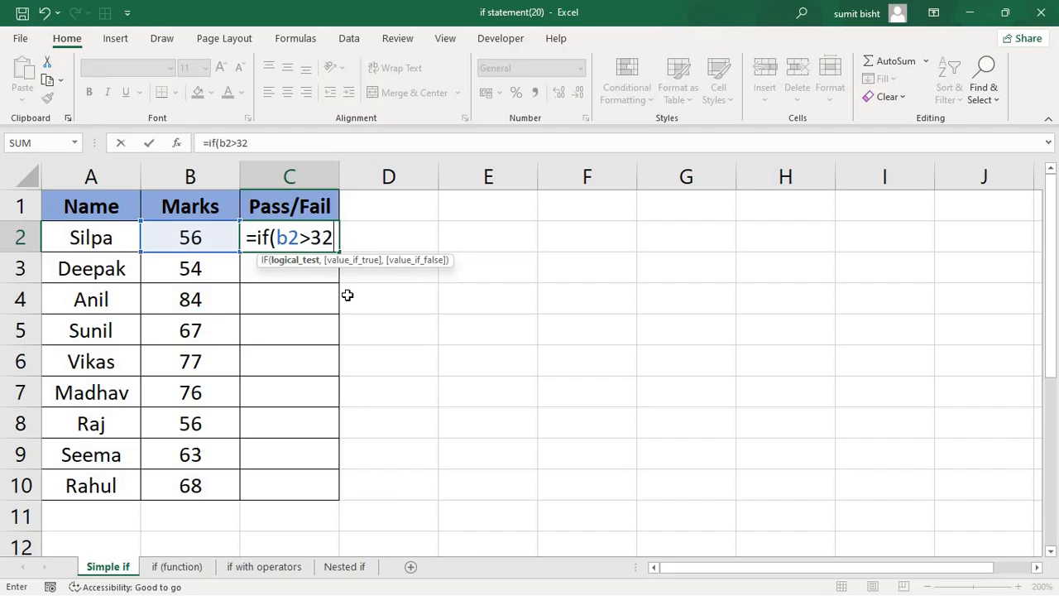
Step: Complete the C2 formula with "Pass" if true and "Fail" if false, and fill it down through C10
text(,)
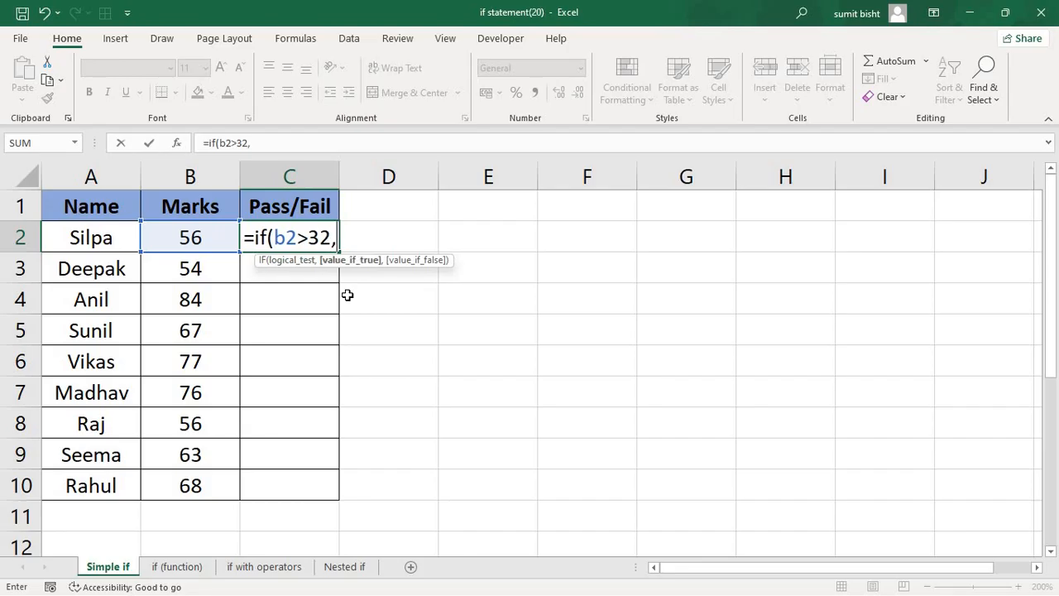
text(")
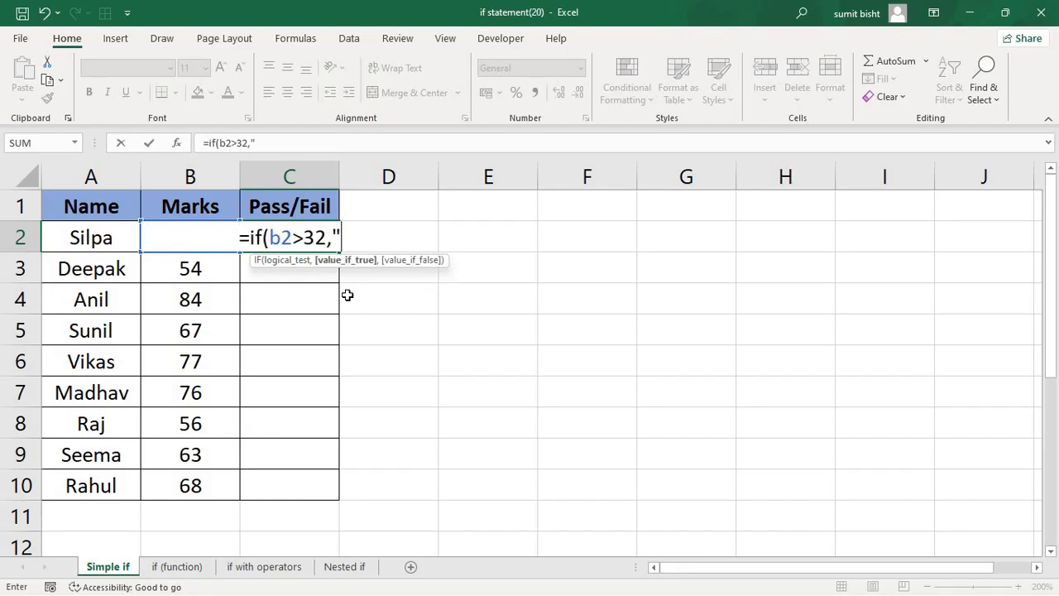
text(PAss)
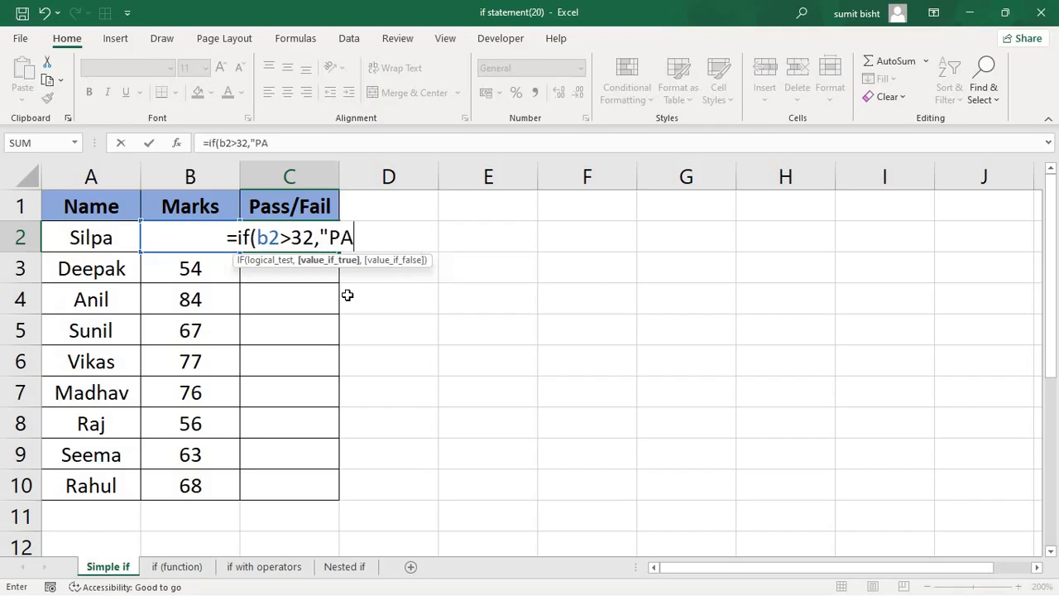
key(BackSpace)
key(BackSpace)
key(BackSpace)
text(ass",)
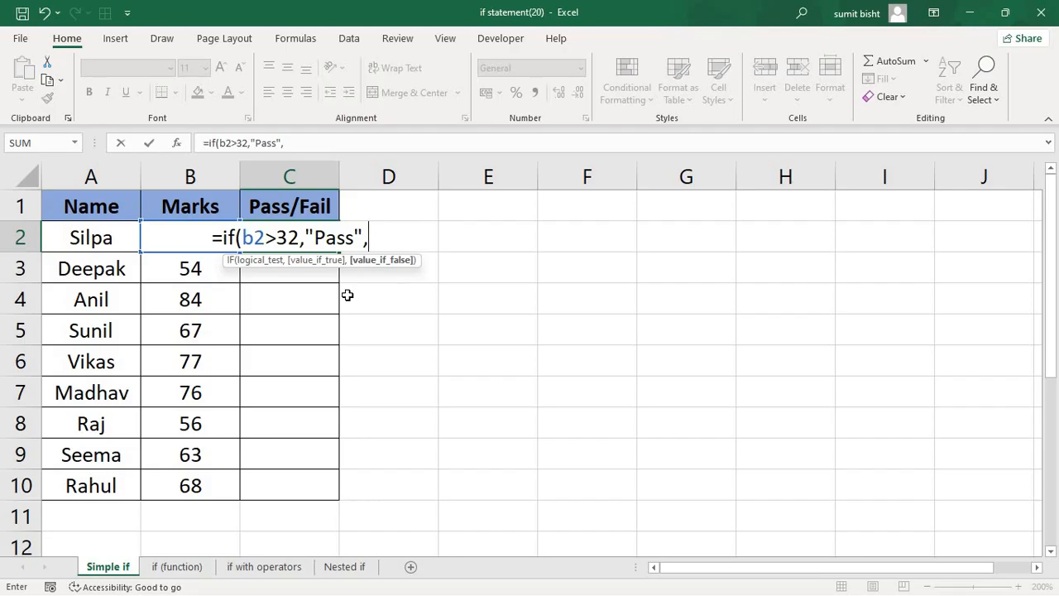
text("Fail)
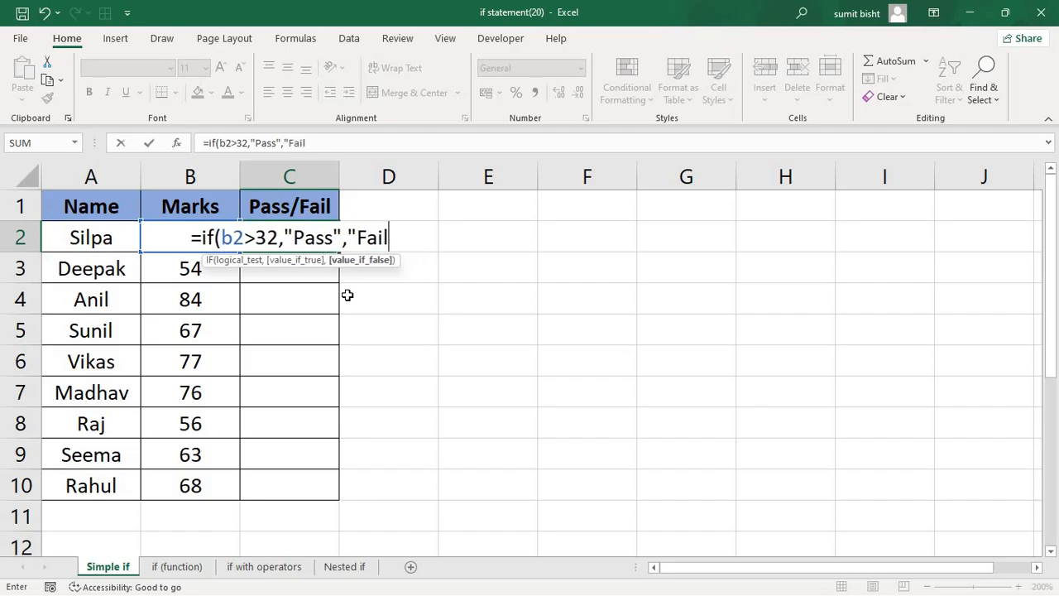
text("))
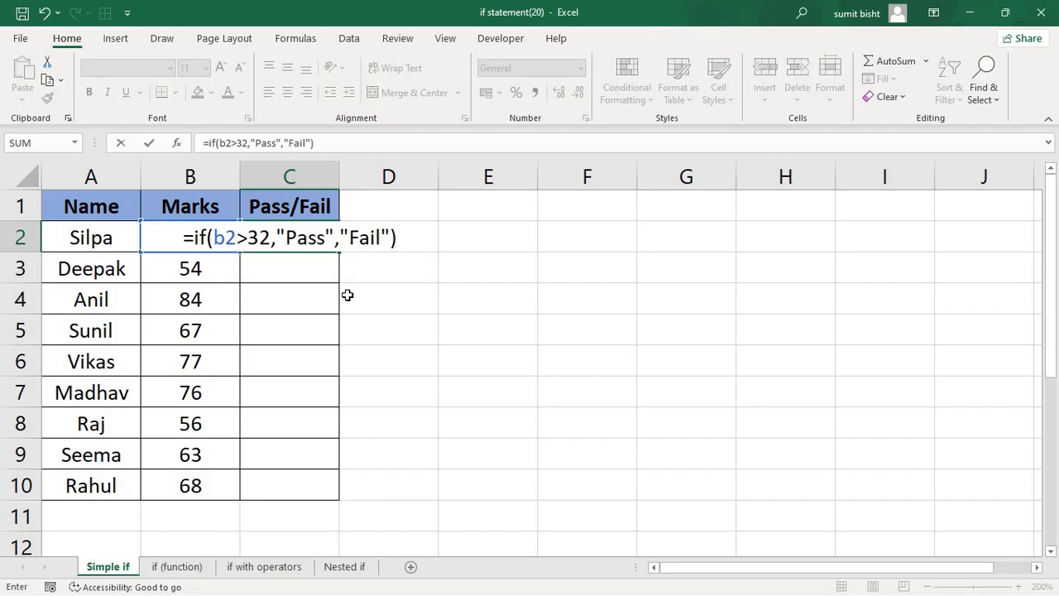
key(Return)
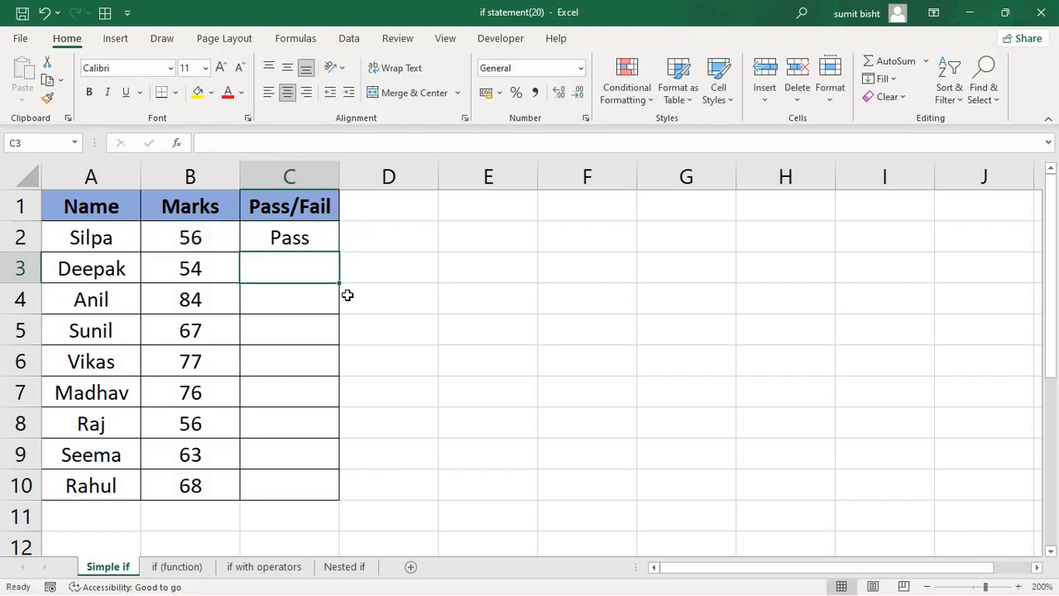
click(298, 238)
drag(338, 253, 348, 496)
Step: Change the marks in B7 to 23 and in B3 to 20 to test the Pass/Fail formula
click(192, 400)
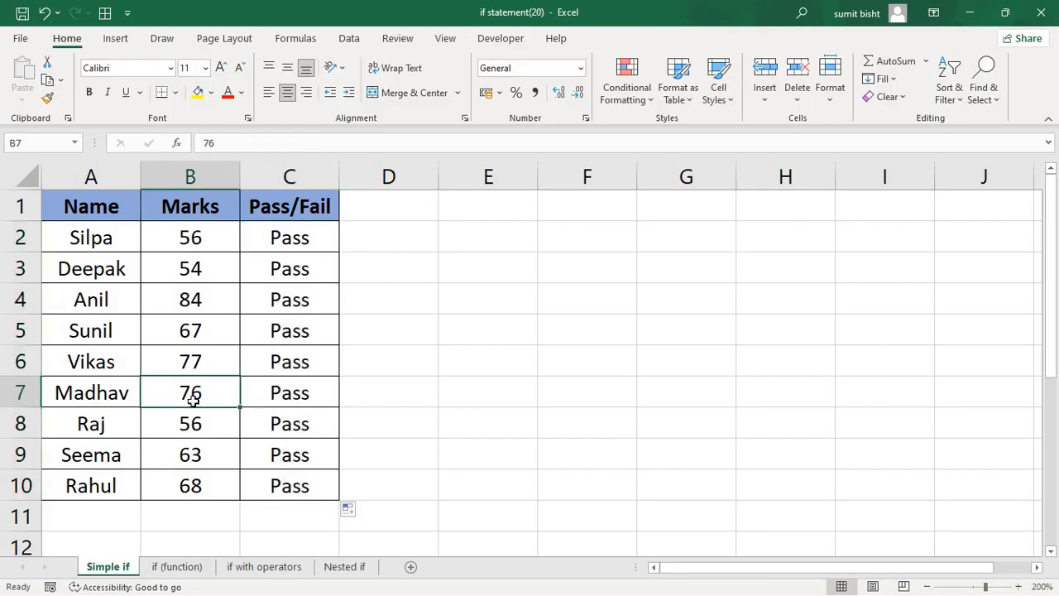
text(23)
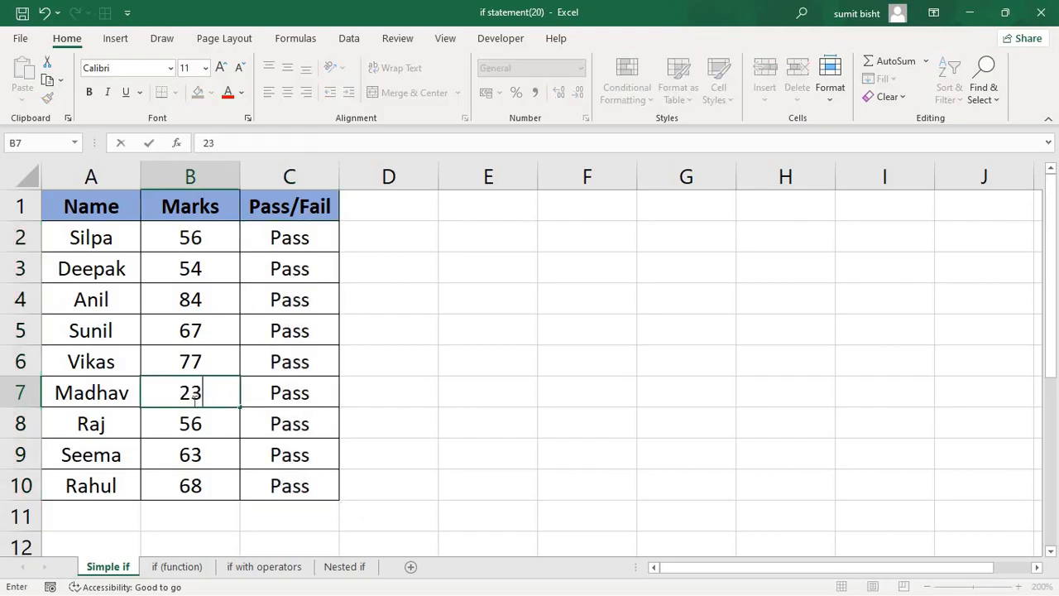
key(Up)
key(Up)
key(Up)
key(Up)
text(2)
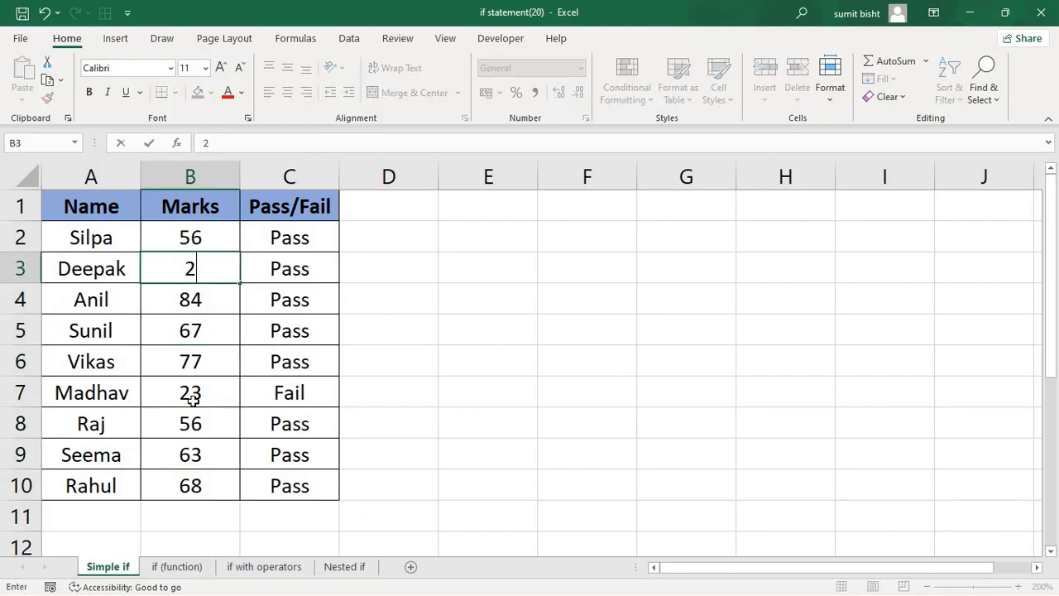
text(0)
key(Return)
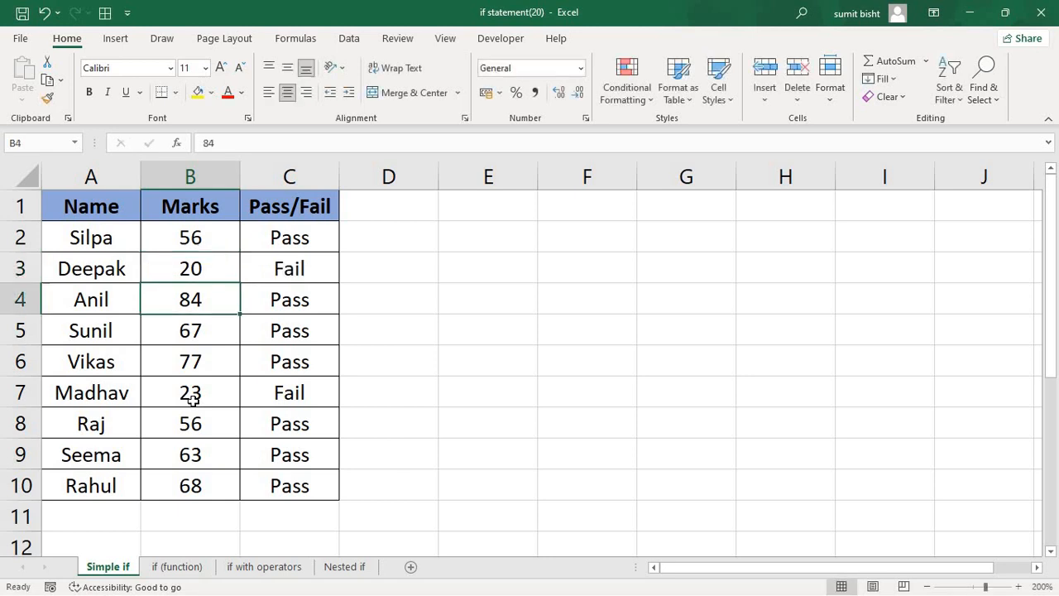
key(Right)
key(Right)
key(Right)
key(Left)
key(Left)
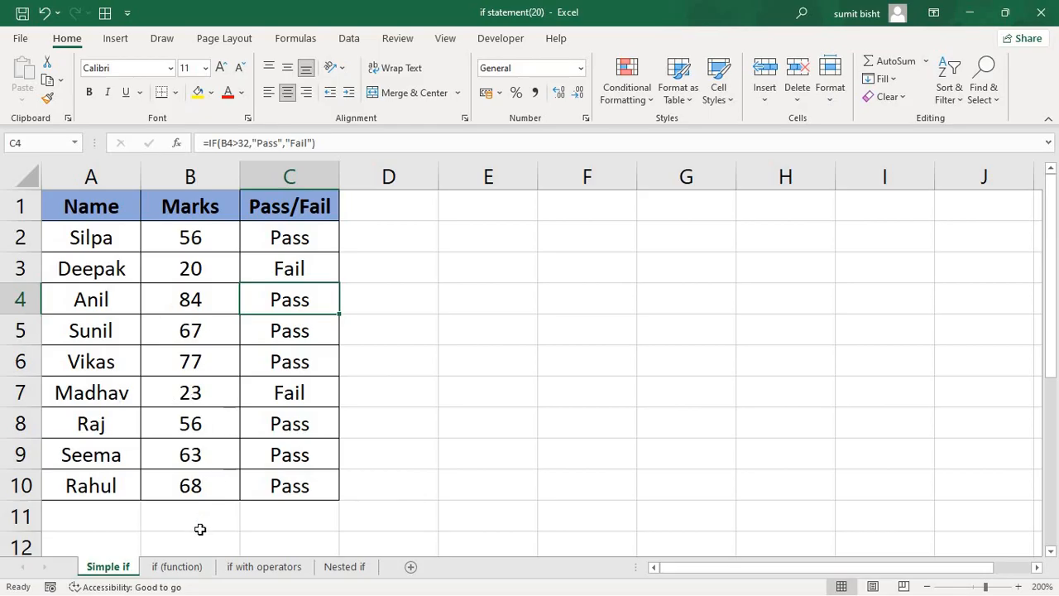
Step: On the "if (function)" sheet, start an IF formula in B2 with the logical test len(A2)>5
click(176, 567)
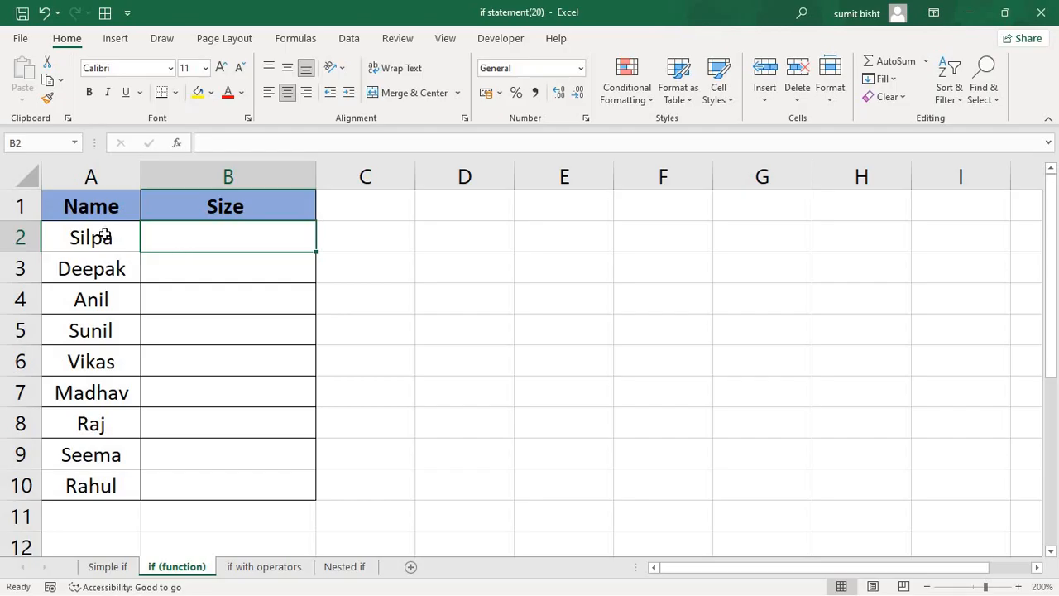
drag(102, 238, 102, 486)
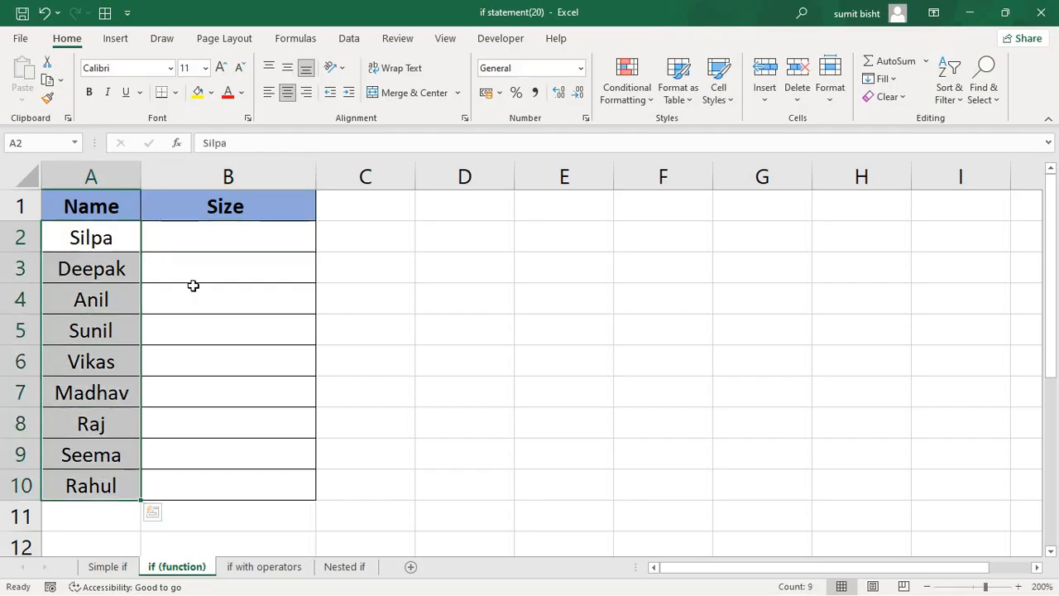
click(201, 239)
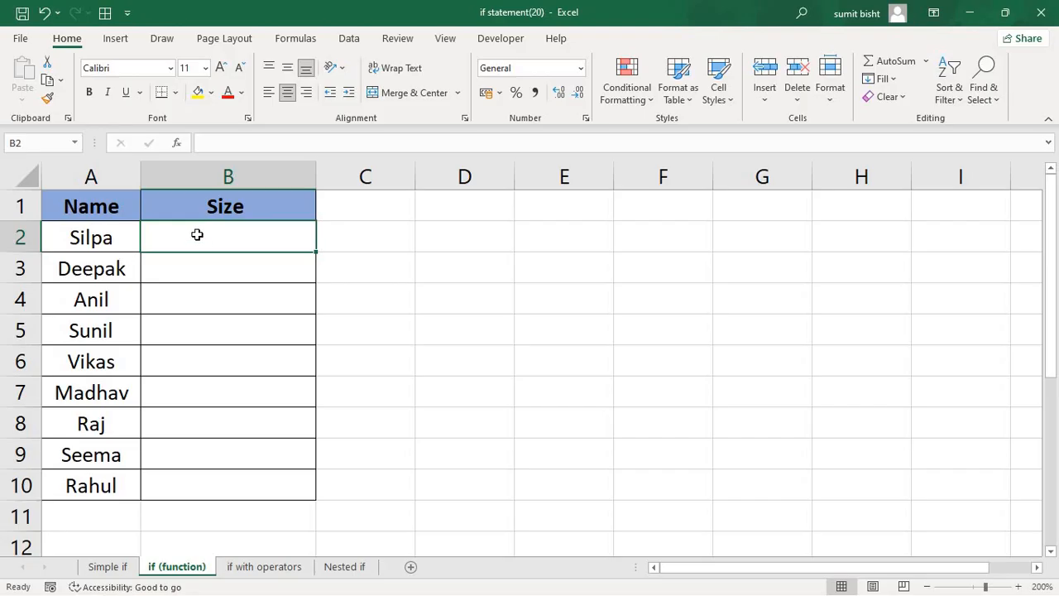
text(=if)
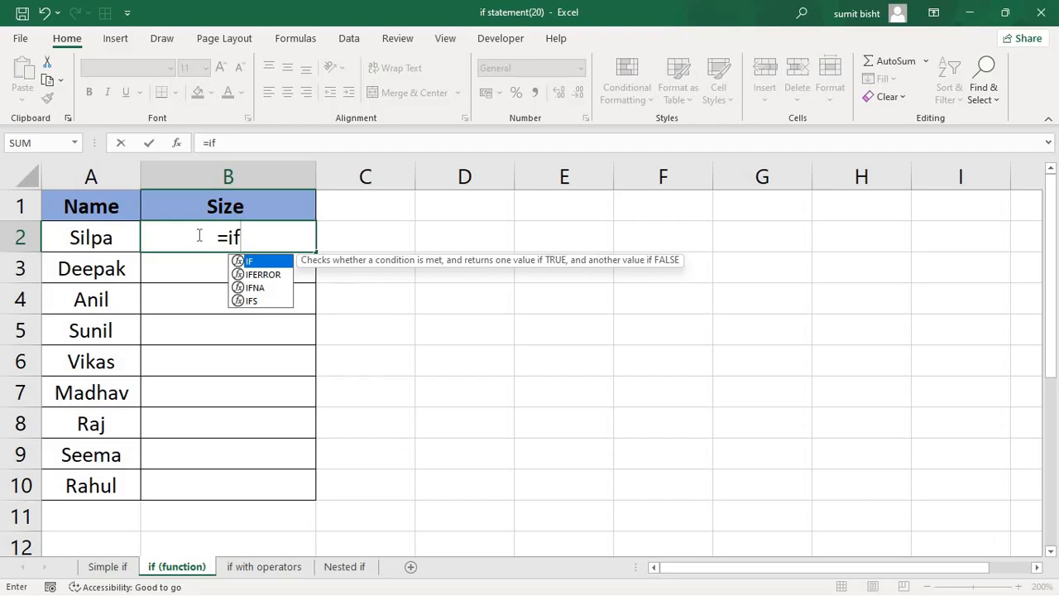
text((()
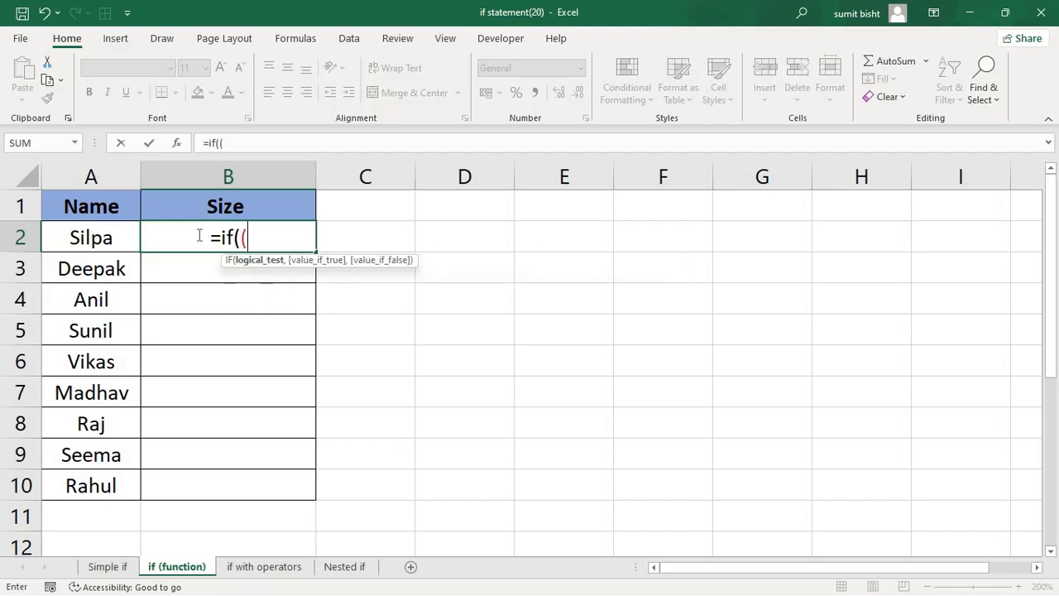
key(BackSpace)
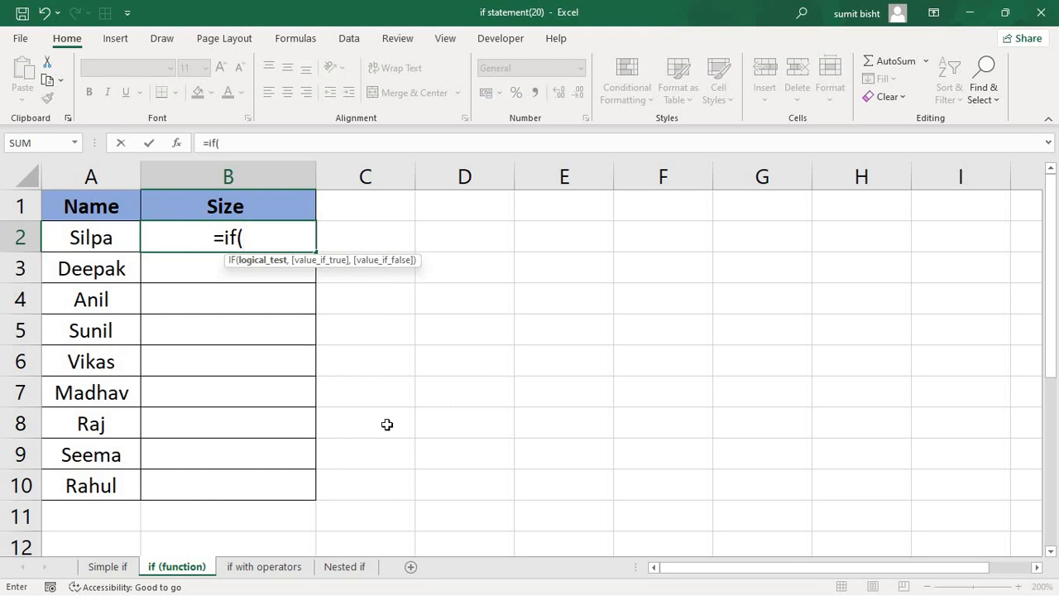
text(len()
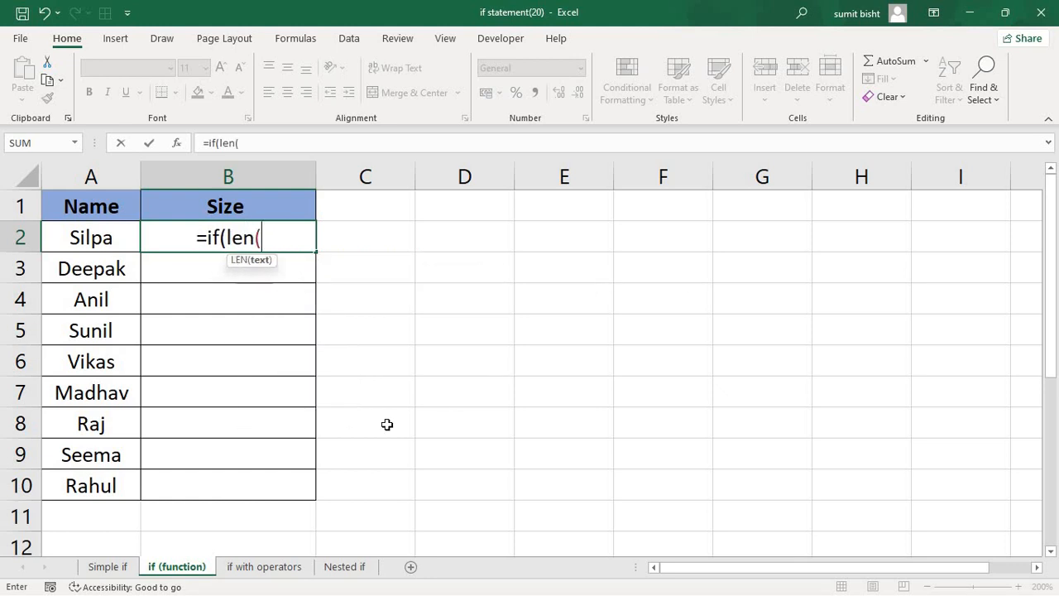
click(114, 236)
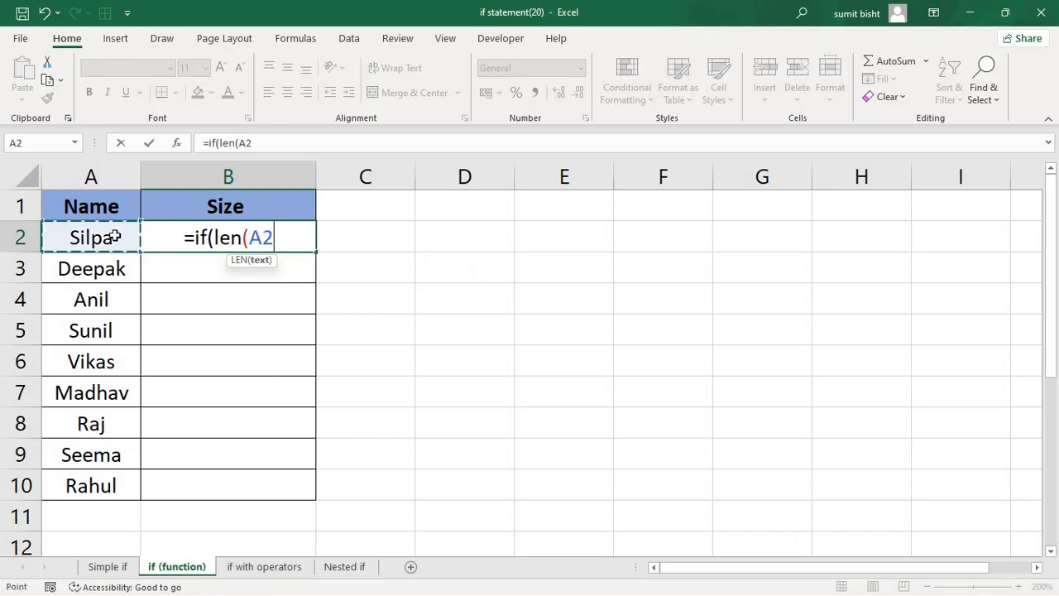
text())
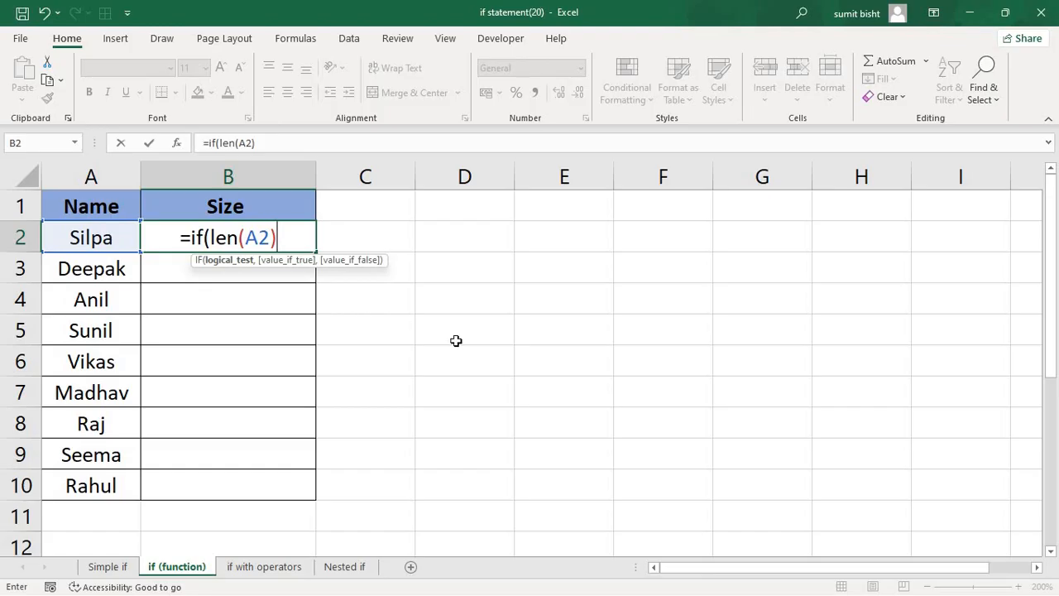
text(>)
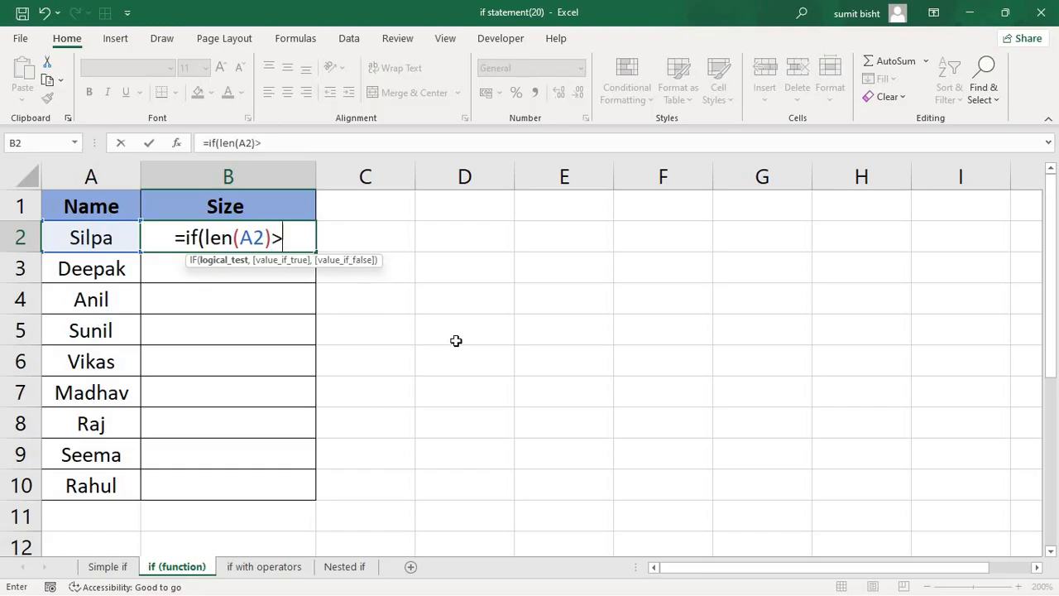
text(5)
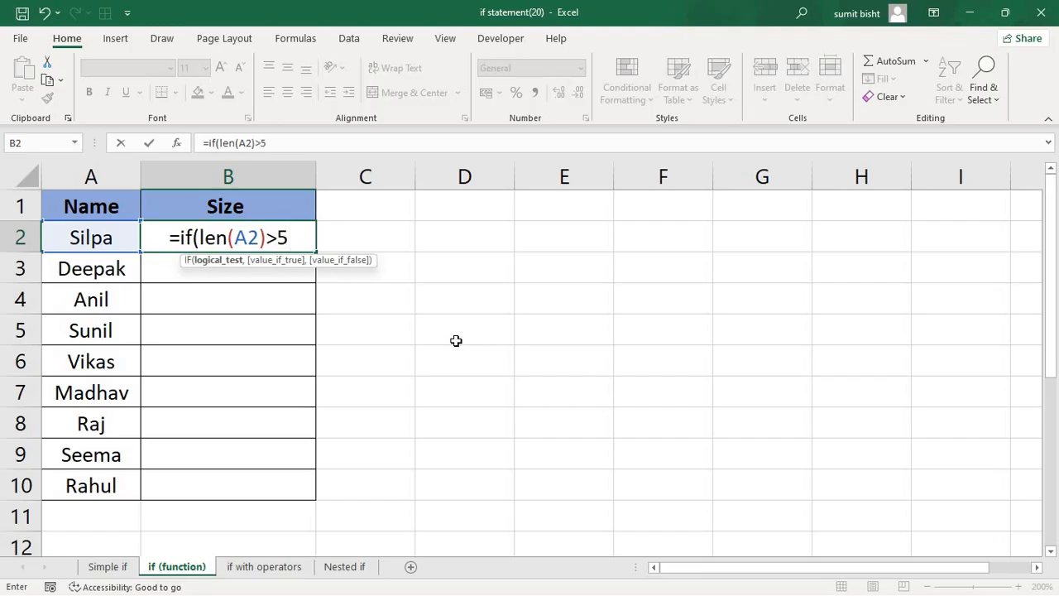
Step: Complete the B2 formula with "Greator than five" if true and "Less than Five" if false, and fill it down through B10
text(,)
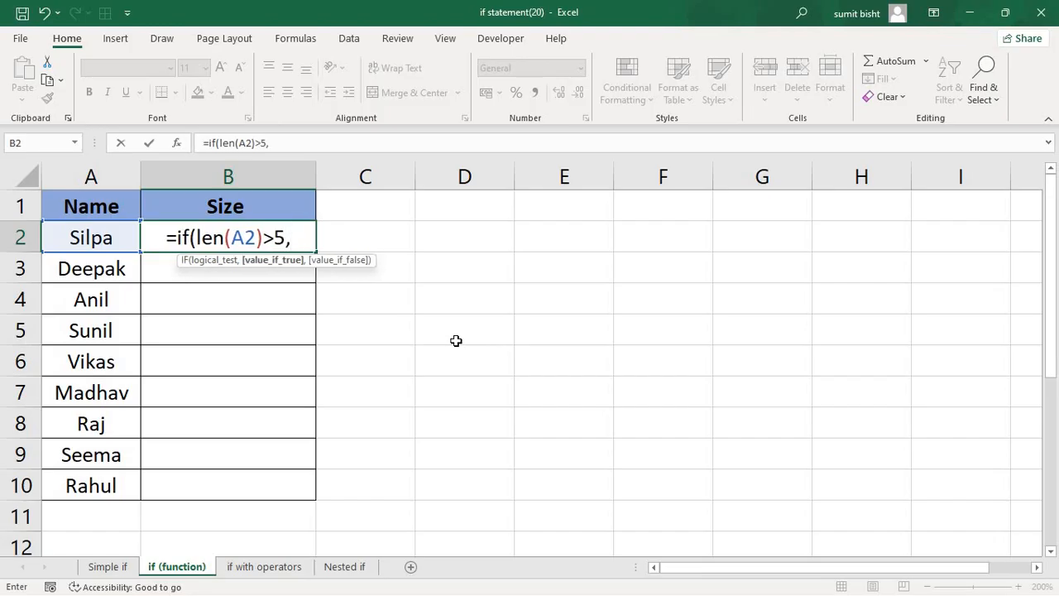
text("Greator tha)
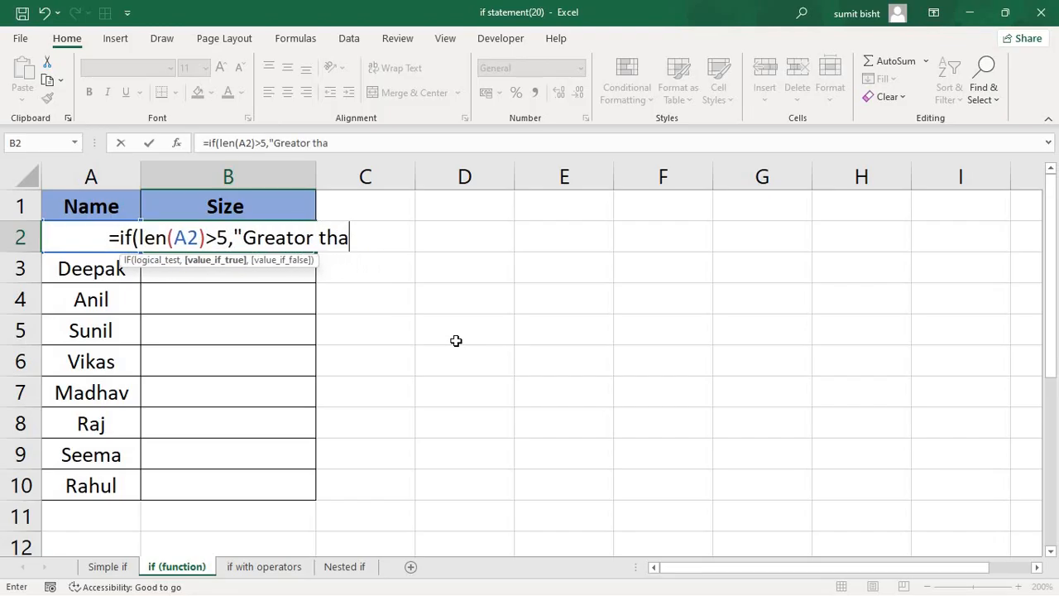
text(n five",)
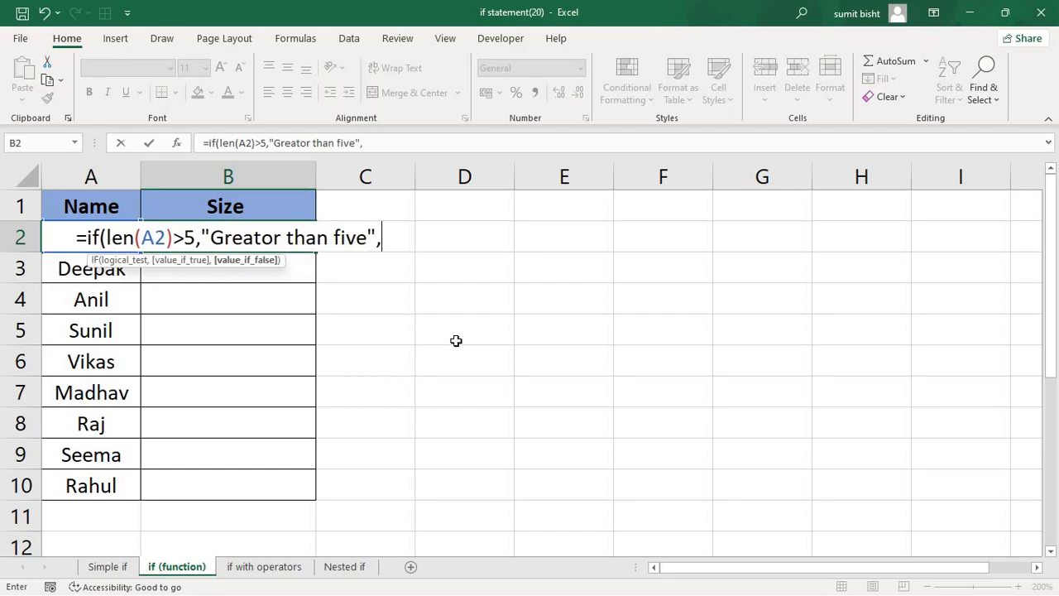
text("Les)
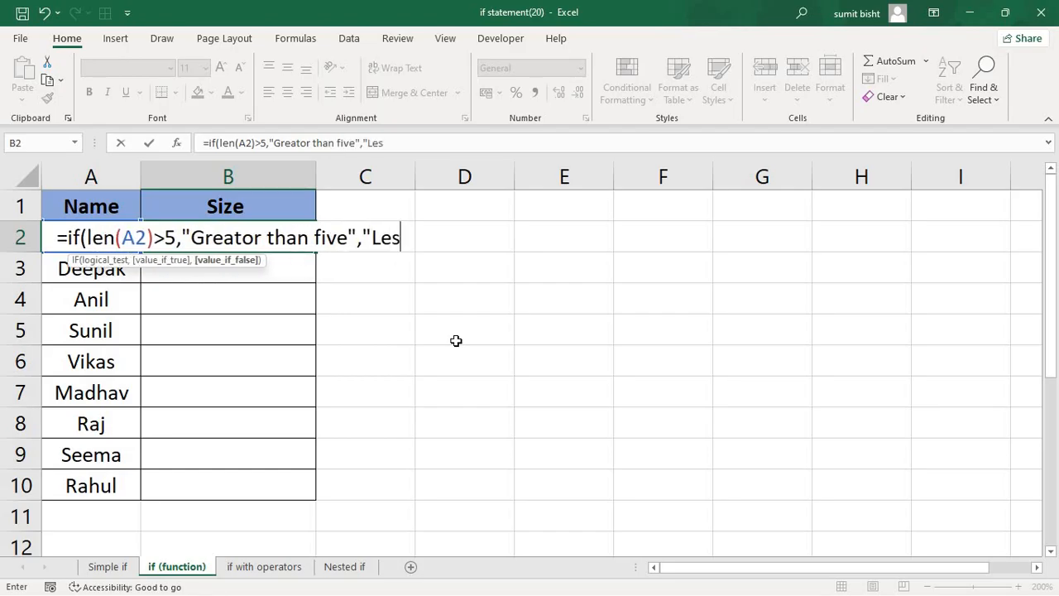
text(s than Five"))
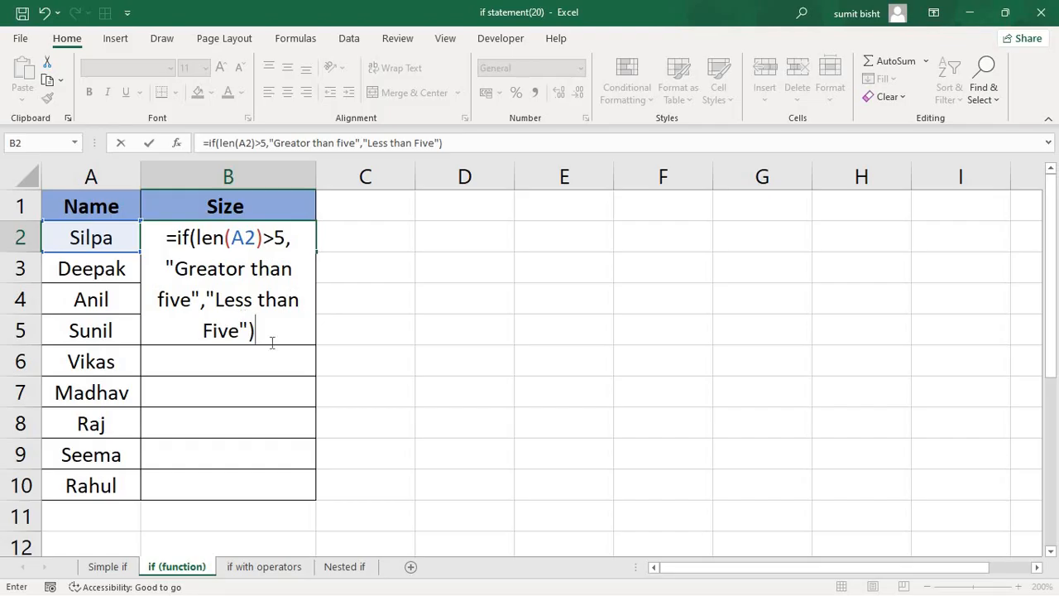
key(Return)
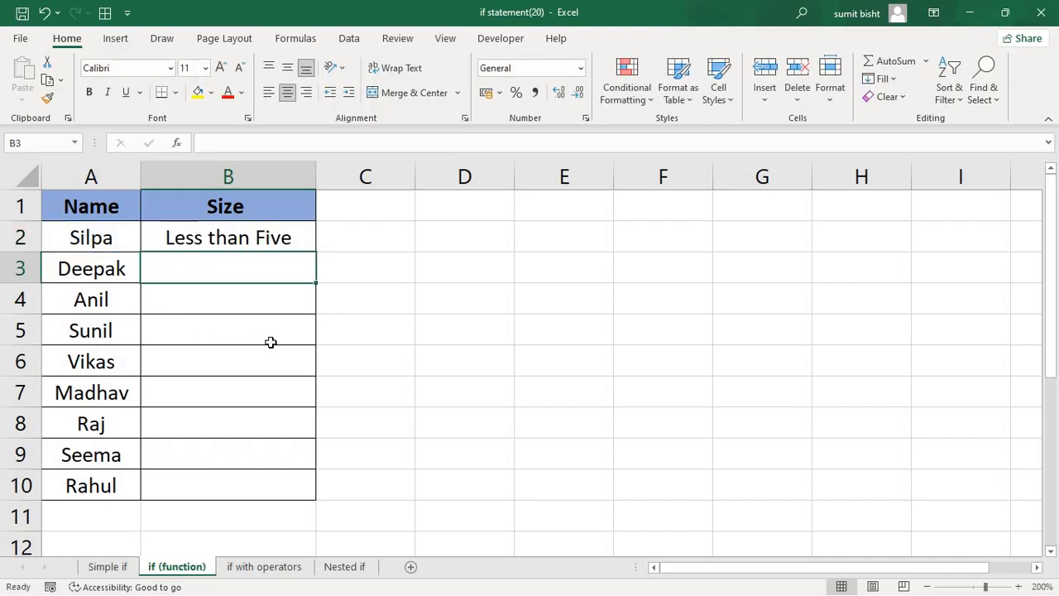
click(278, 225)
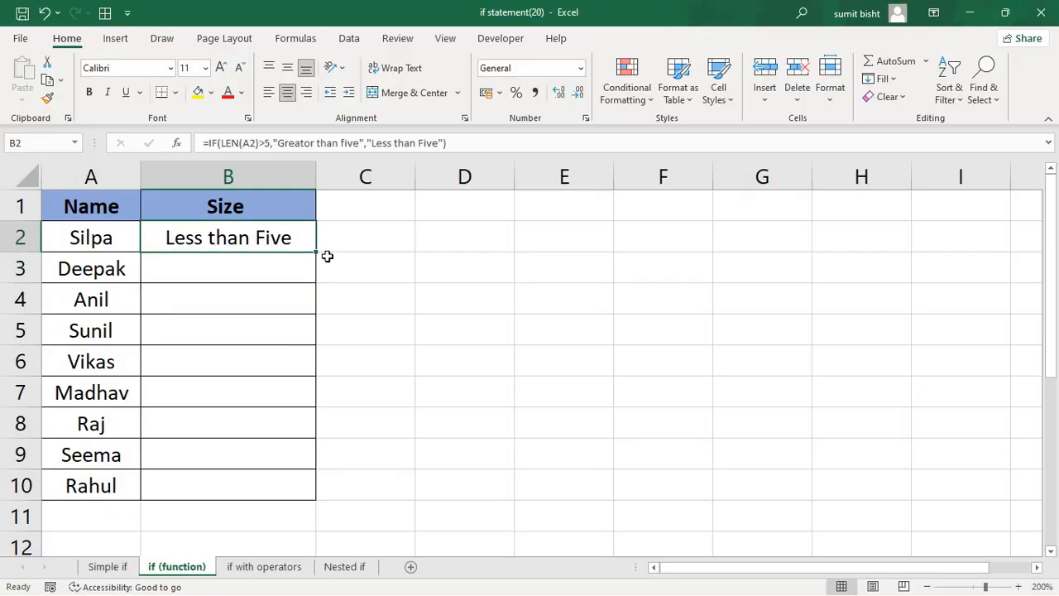
drag(316, 251, 308, 332)
drag(305, 492, 305, 508)
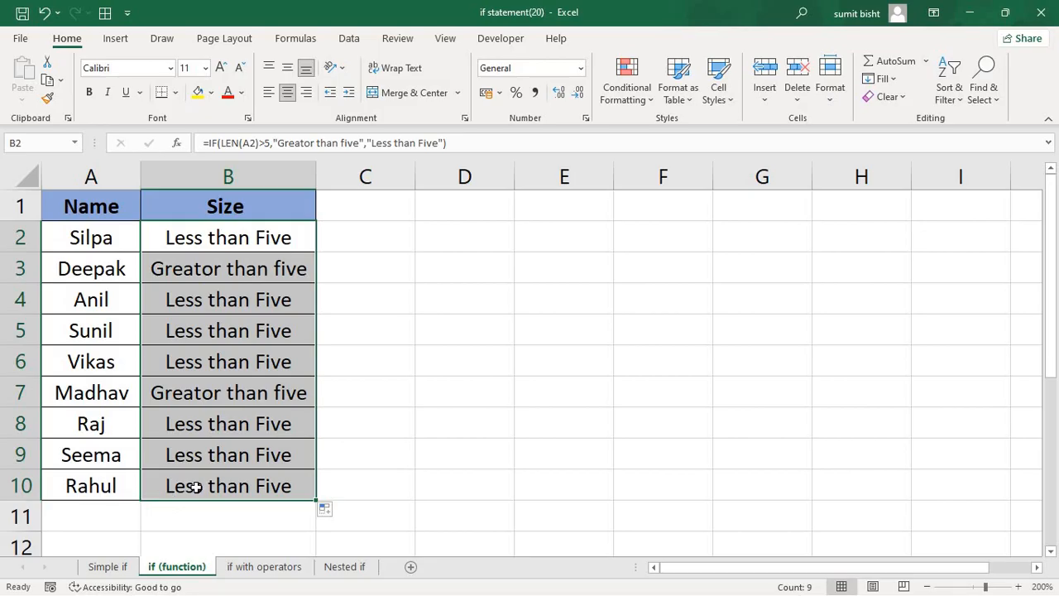
Step: Change the logical test in B2 to LEN(A2)>=5 and fill the revised formula down through B10
double_click(243, 237)
click(156, 239)
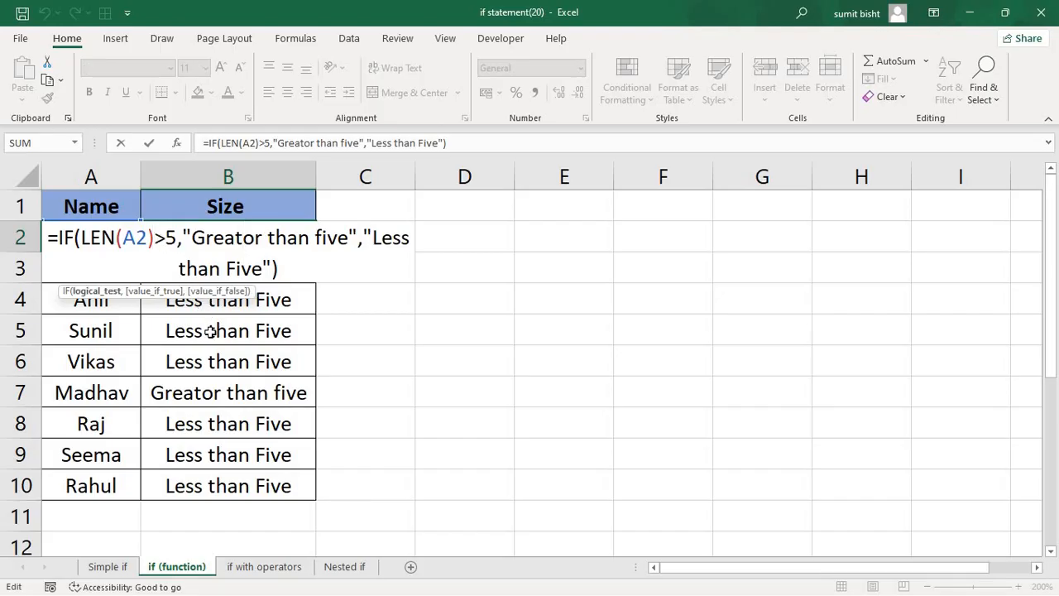
text(=)
key(Return)
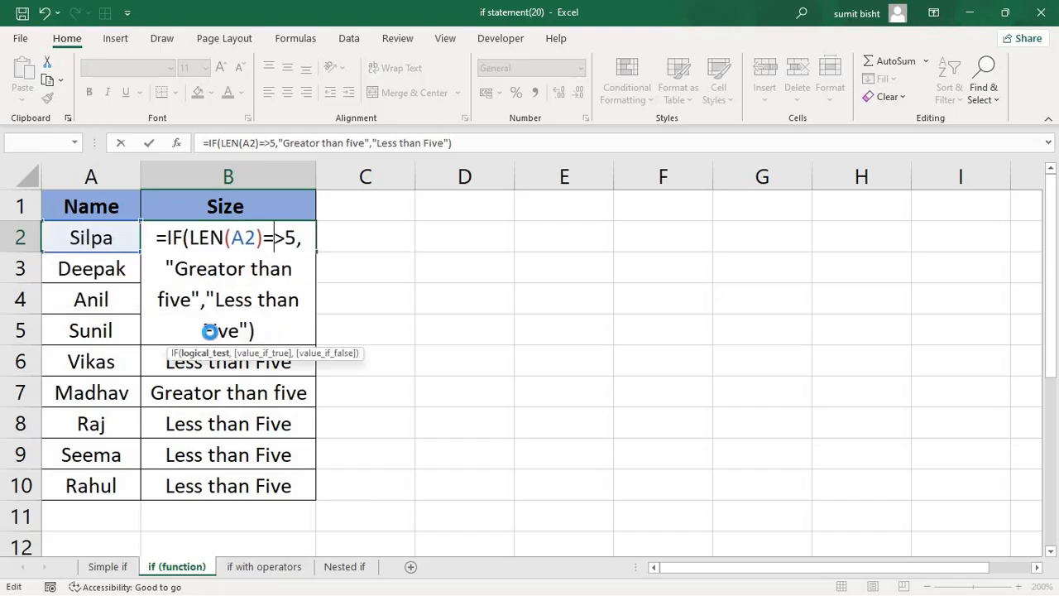
key(Return)
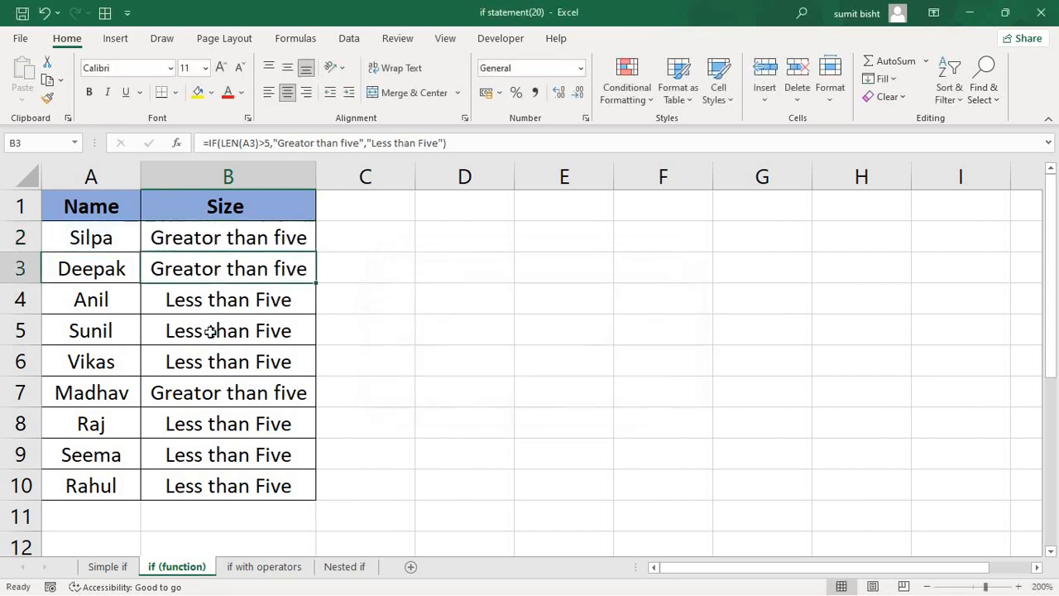
key(Up)
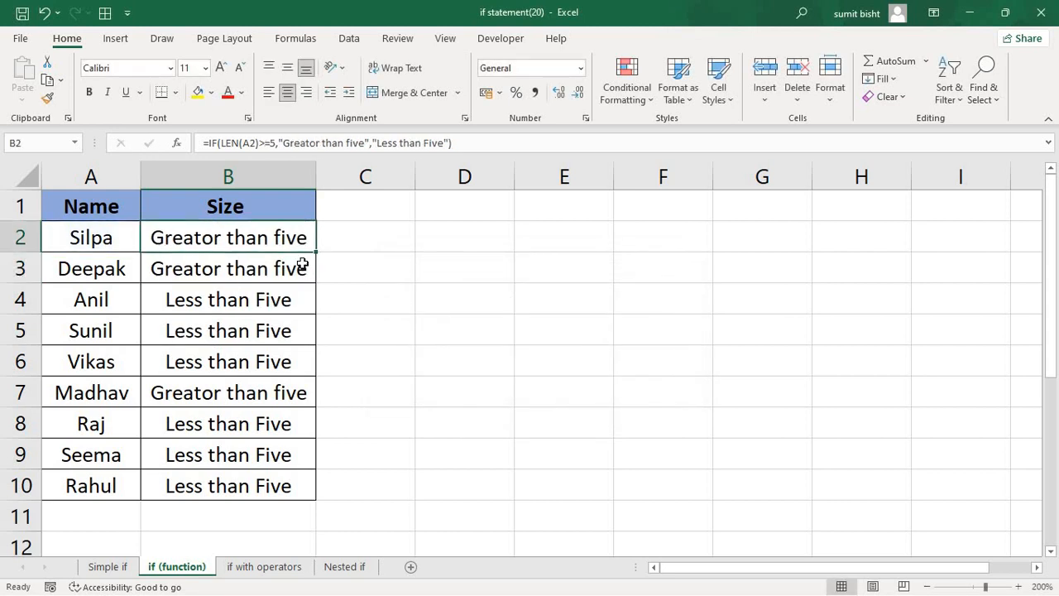
drag(315, 251, 319, 495)
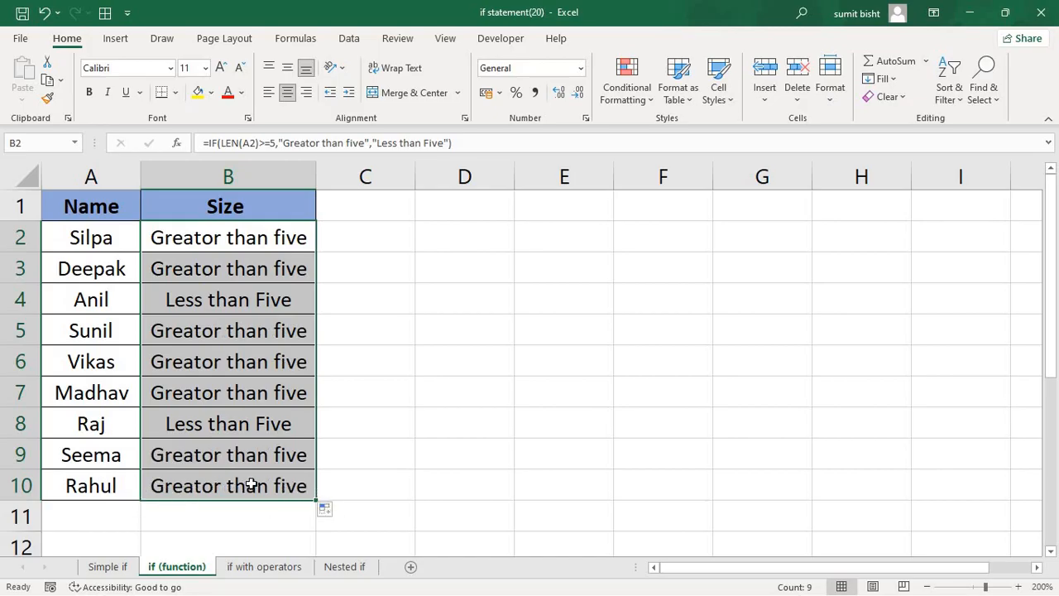
click(386, 319)
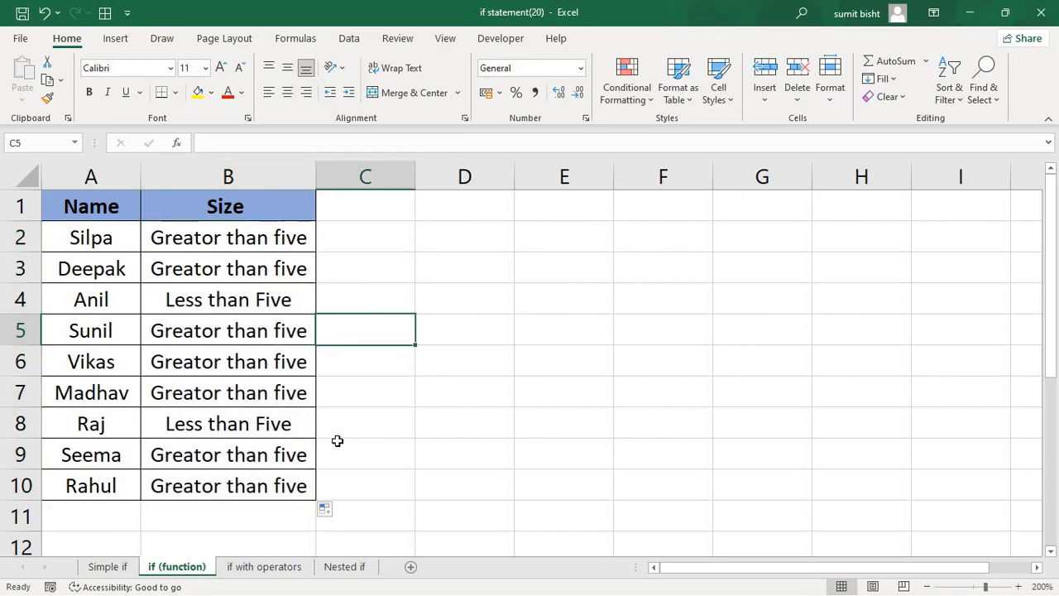
Step: On the "if with operators" sheet, start an IF formula in D2 with an AND test whose first condition is b2>18
click(276, 569)
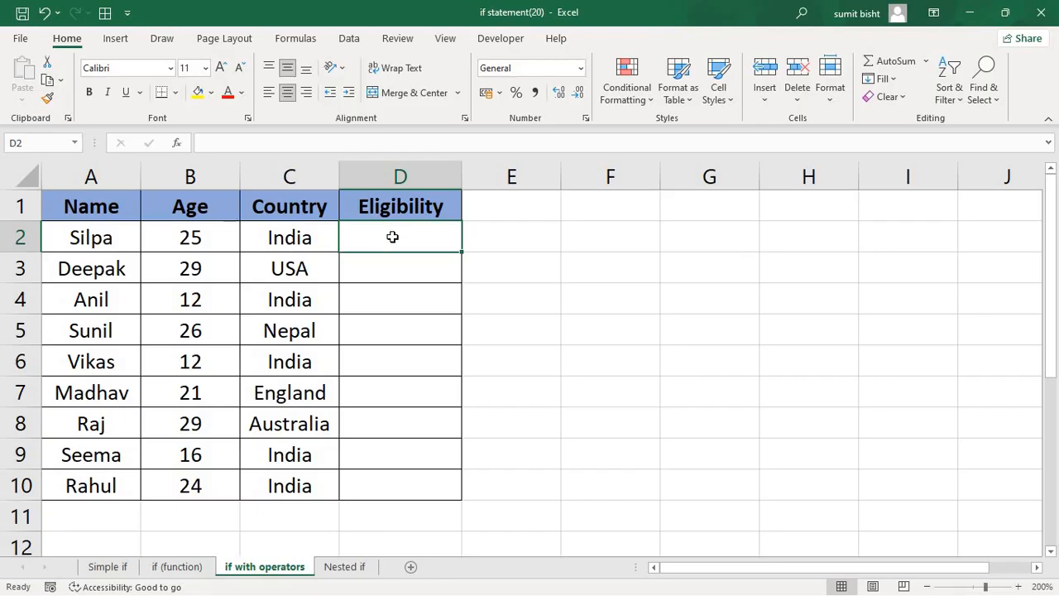
double_click(392, 236)
text(=if()
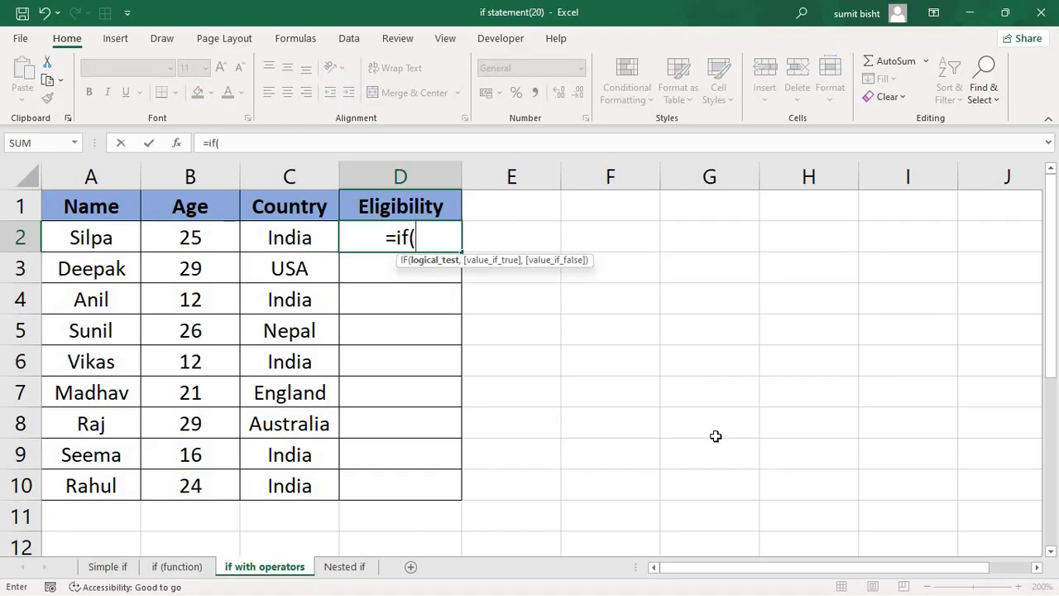
text(and)
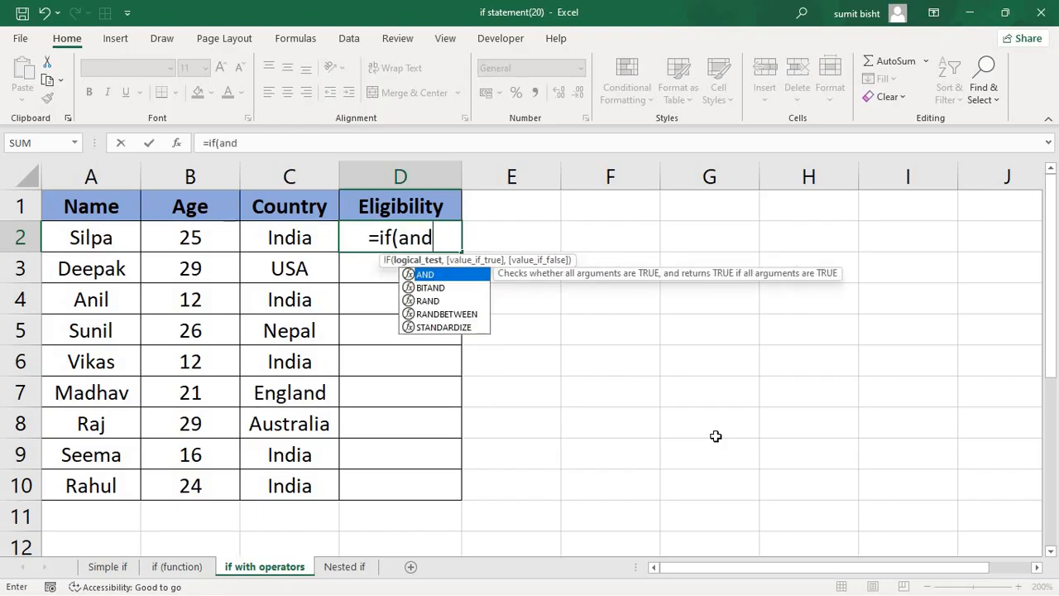
text(()
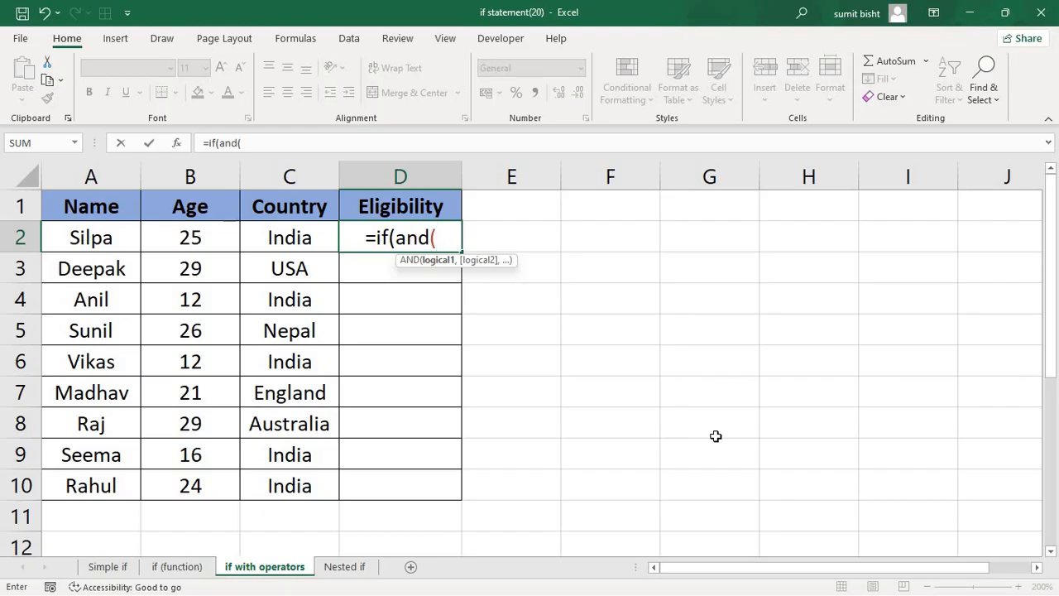
text(b2)
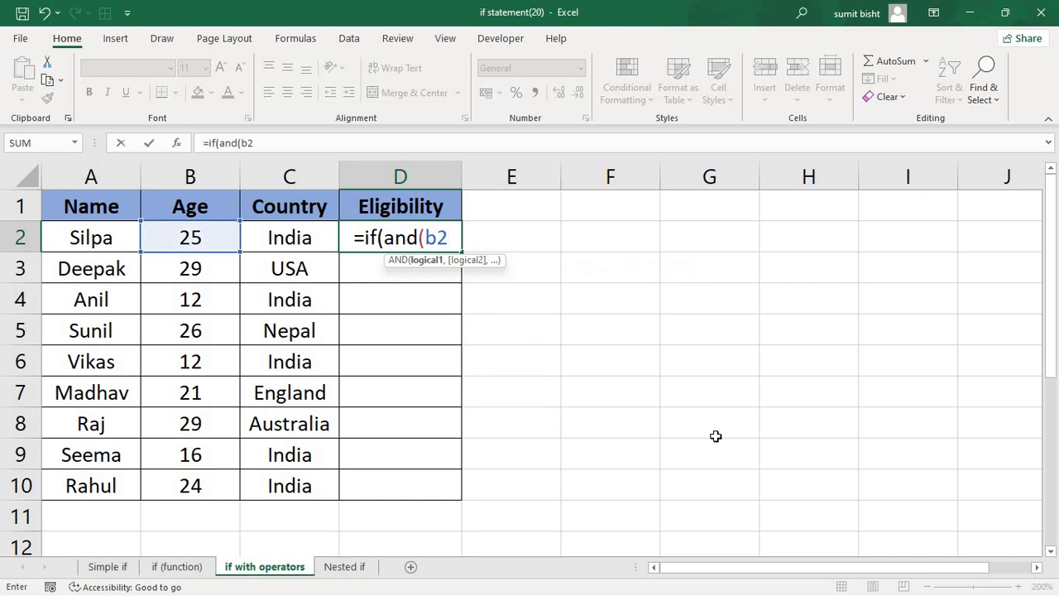
text(>18)
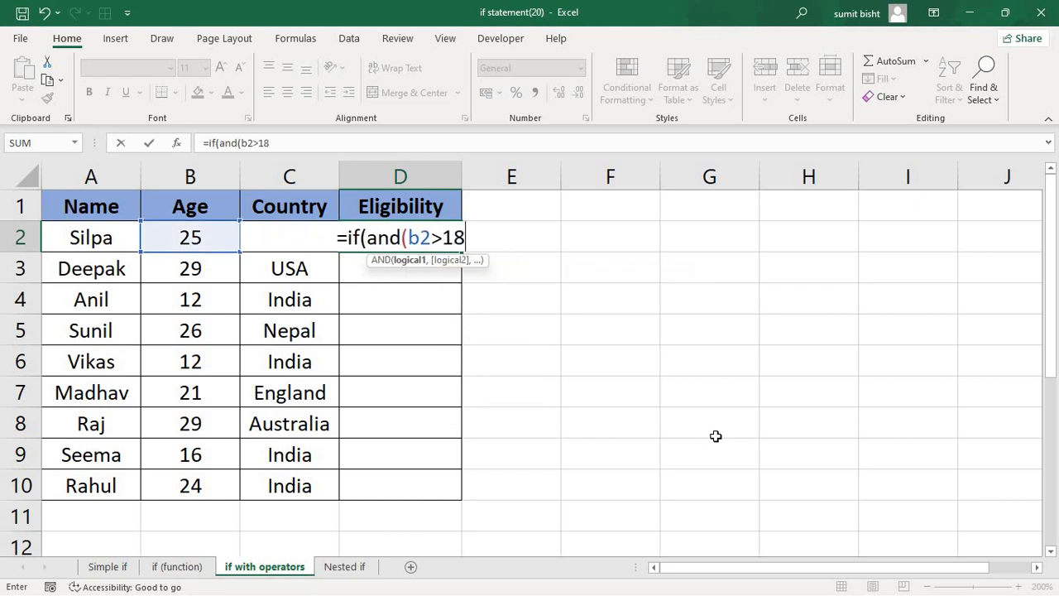
Step: Add the second condition c2="India" to the AND test in D2 and close the AND function
text(,)
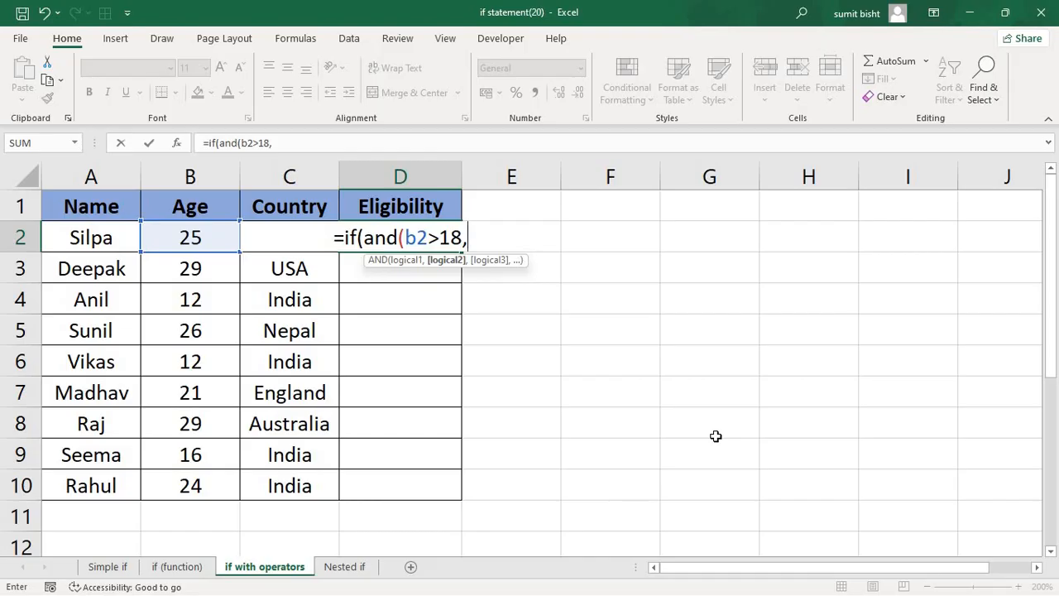
text(c2)
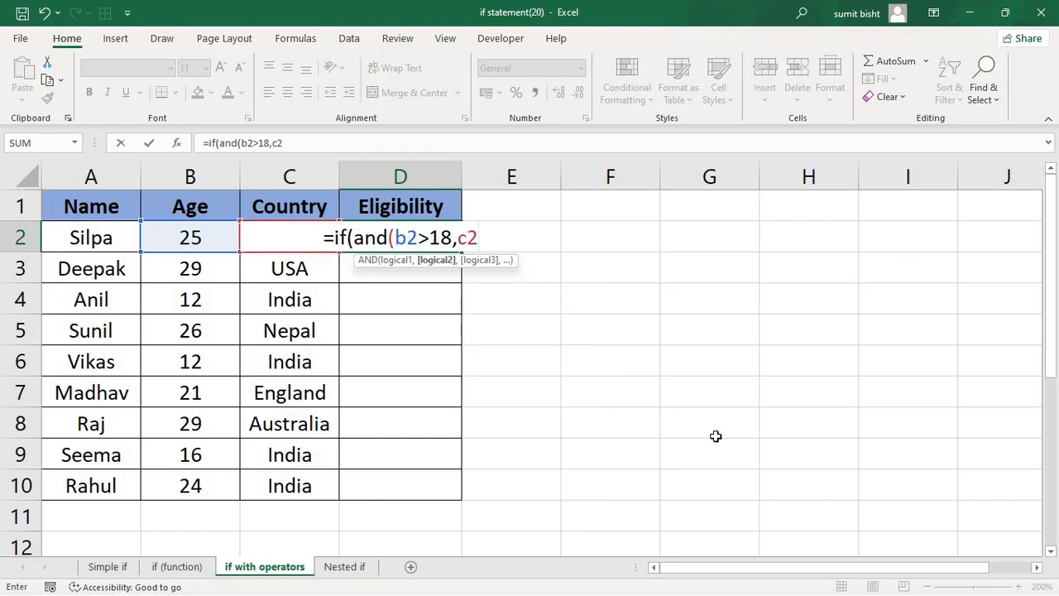
text(=)
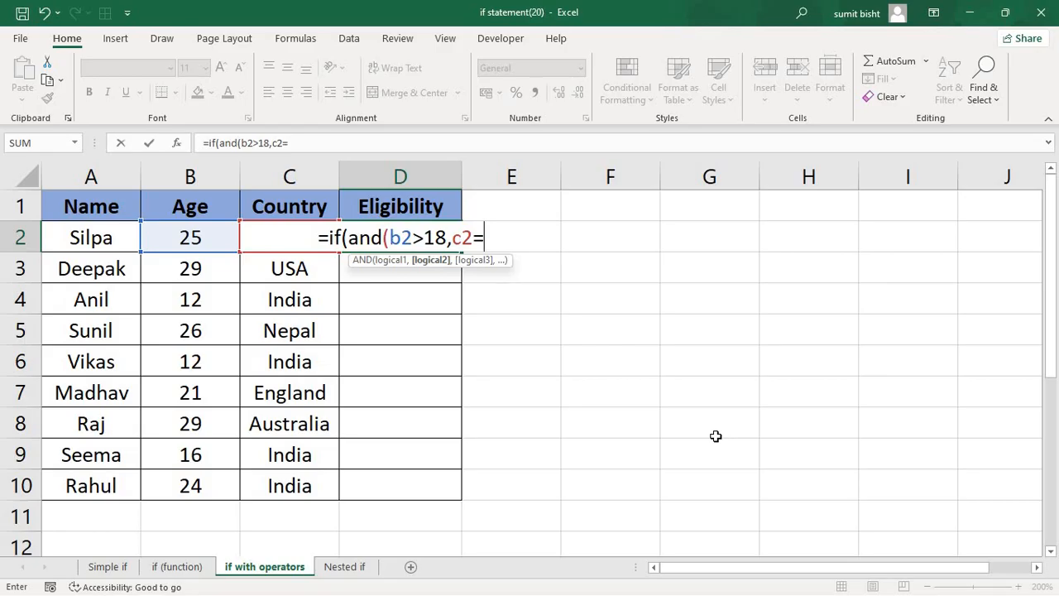
text("In)
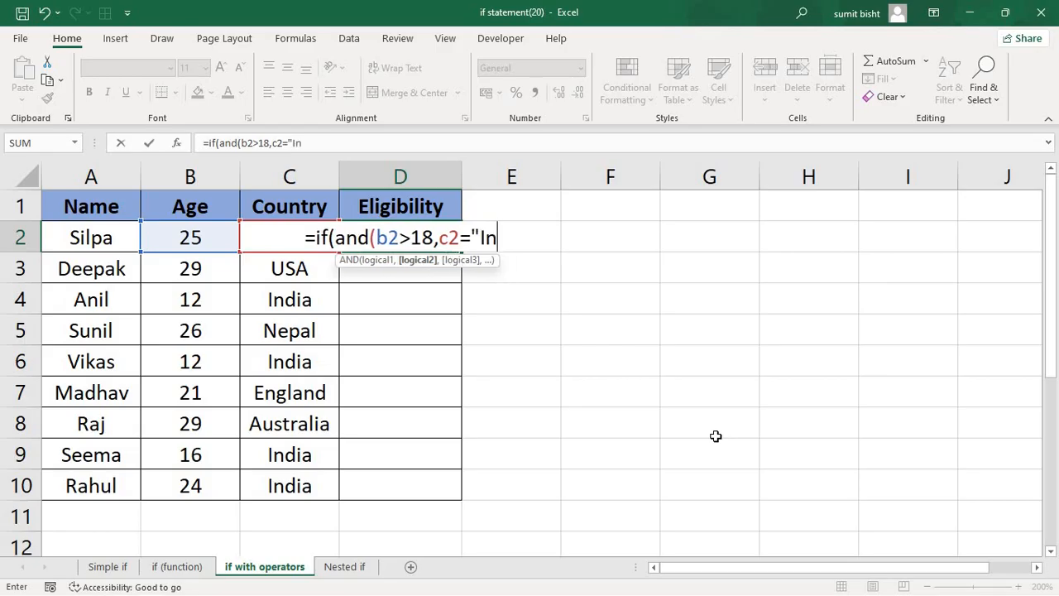
text(dia")
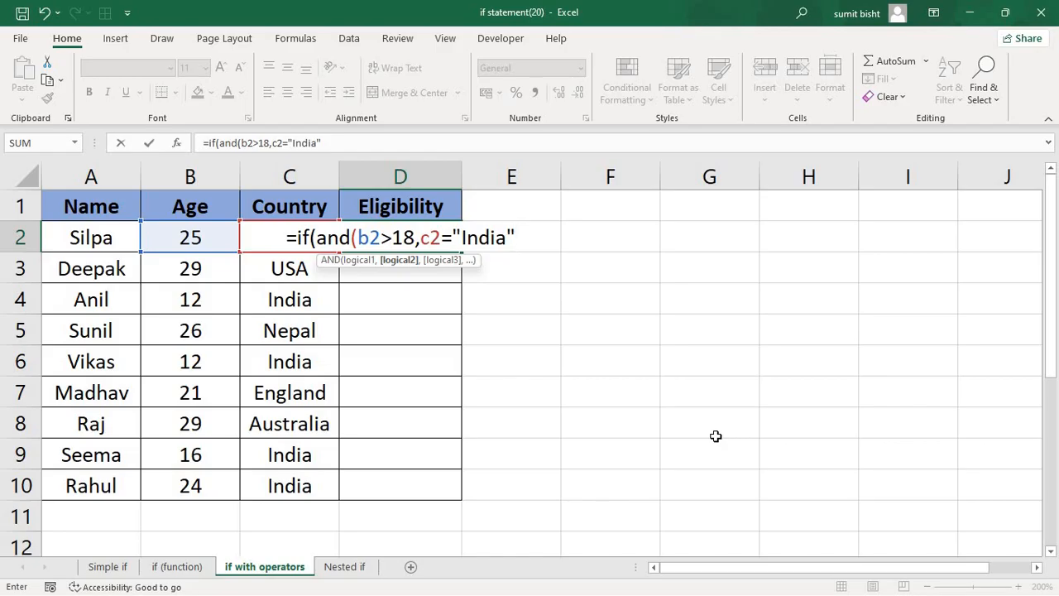
text(,)
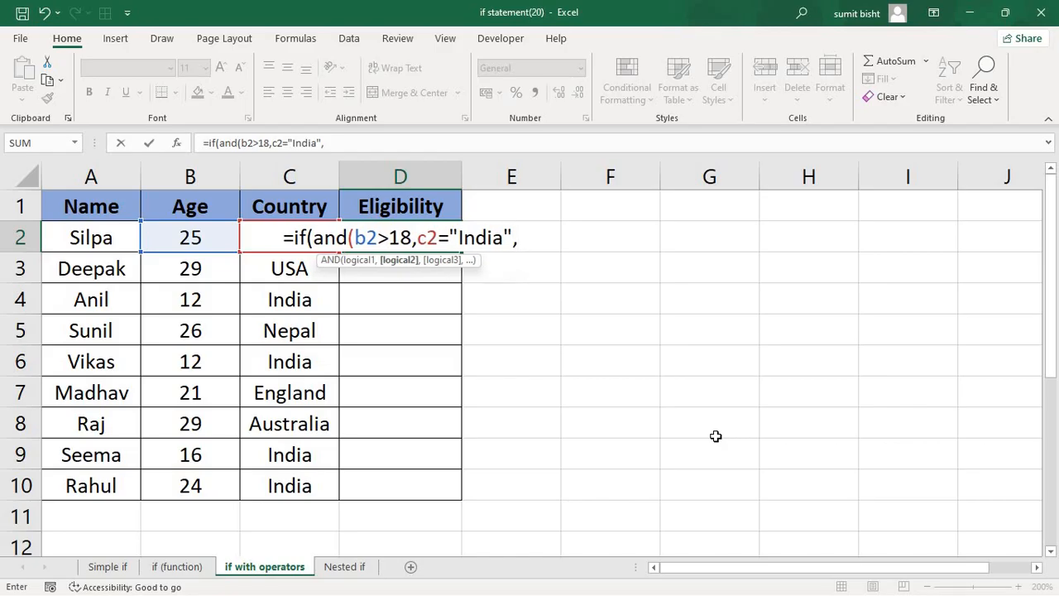
key(BackSpace)
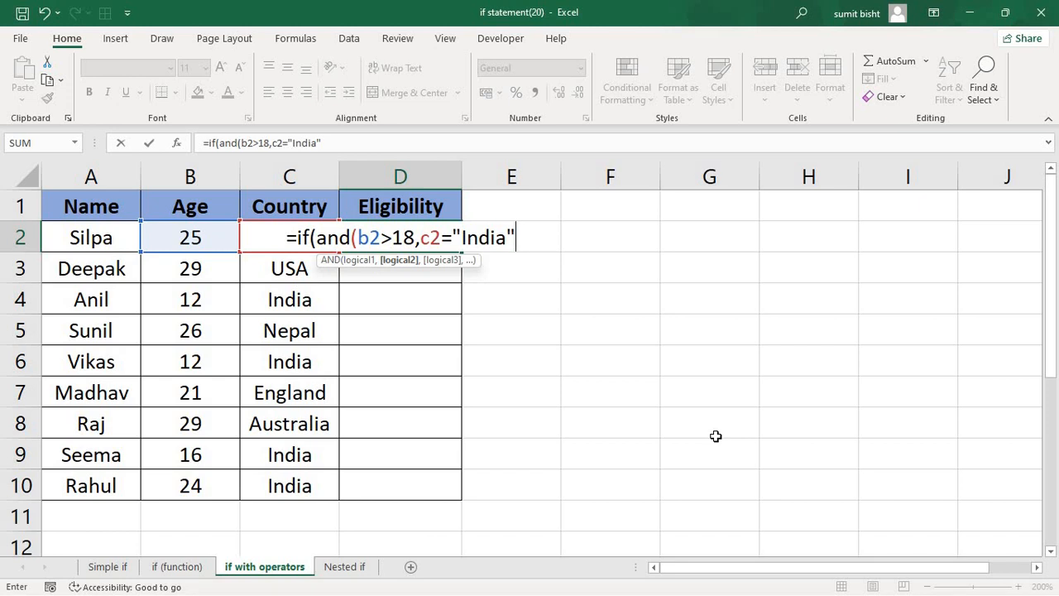
text())
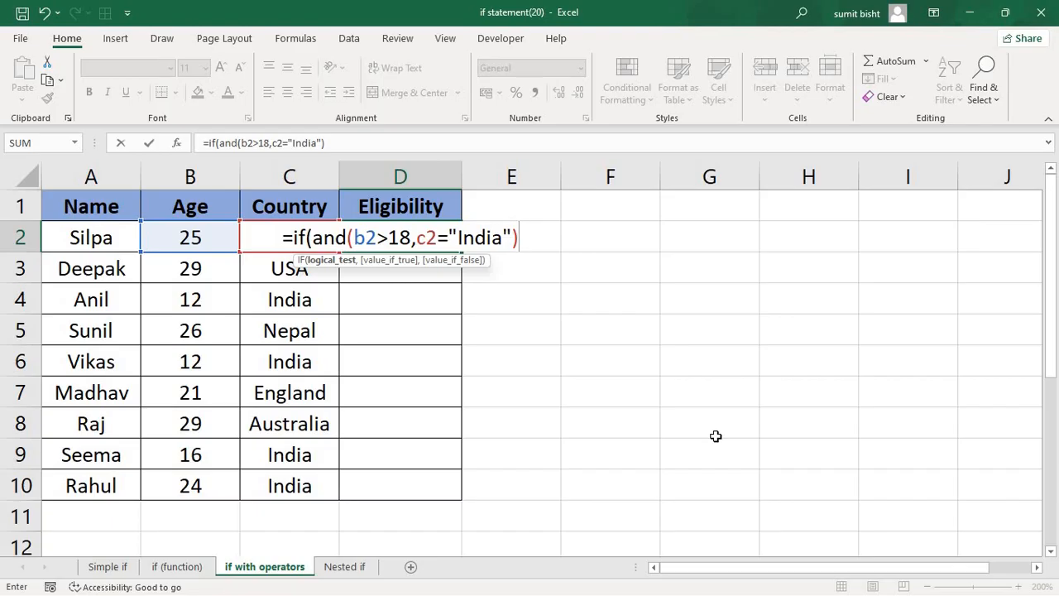
Step: Complete the D2 formula with "Eligible" if true and "Not Eligible" if false, and fill it down through D10
text(,"Elig)
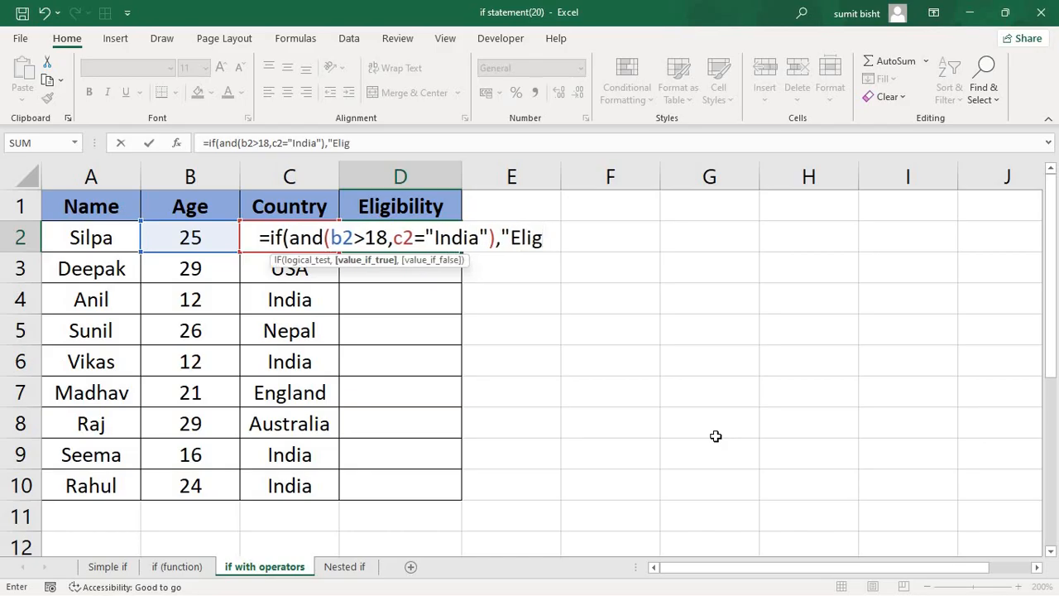
text(ible",)
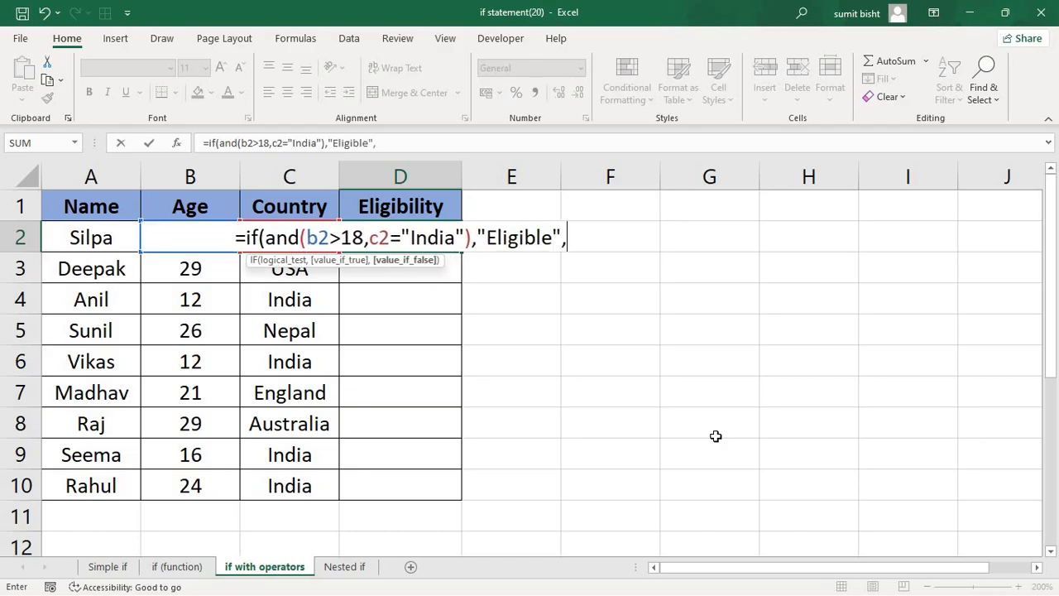
text("Not )
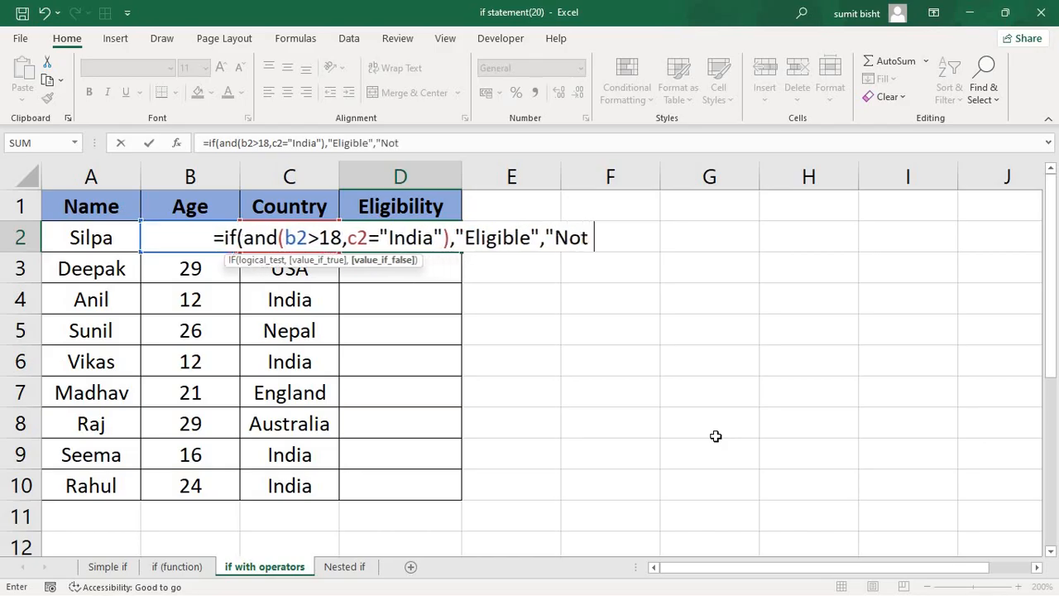
text(Eligible"))
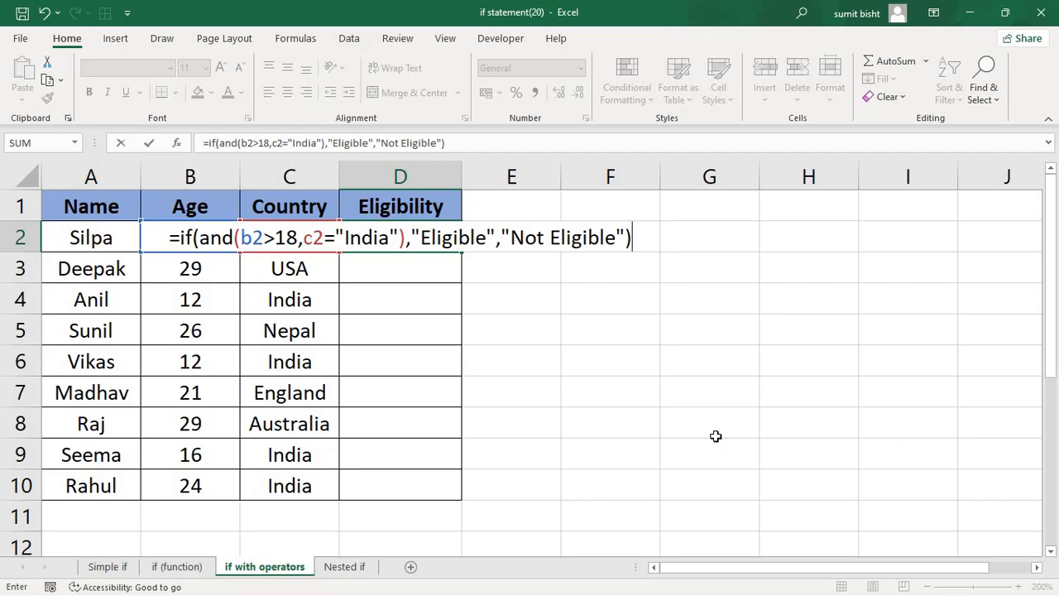
key(Return)
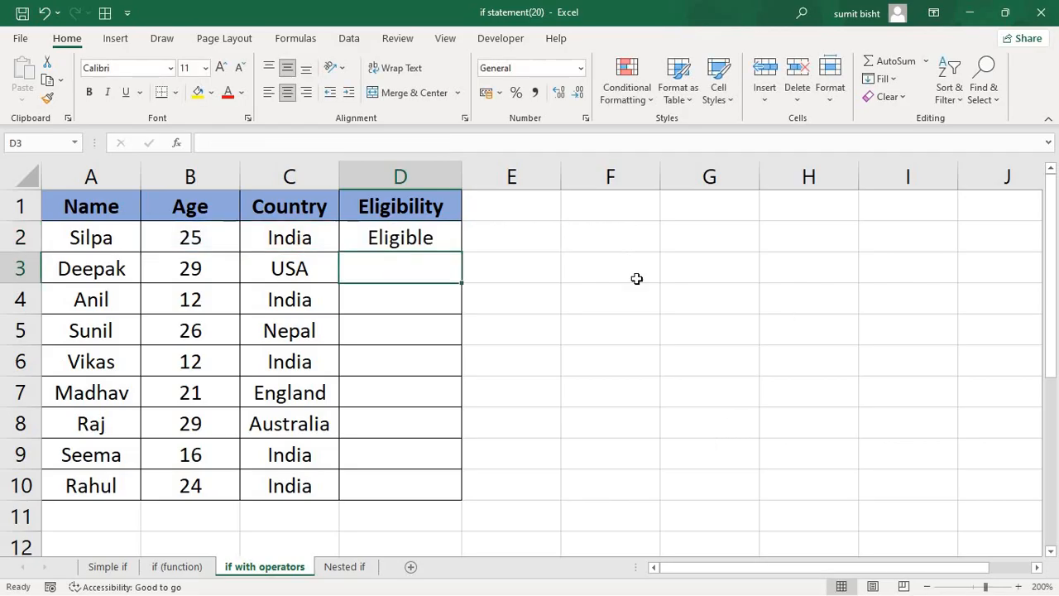
click(429, 240)
drag(464, 259, 460, 497)
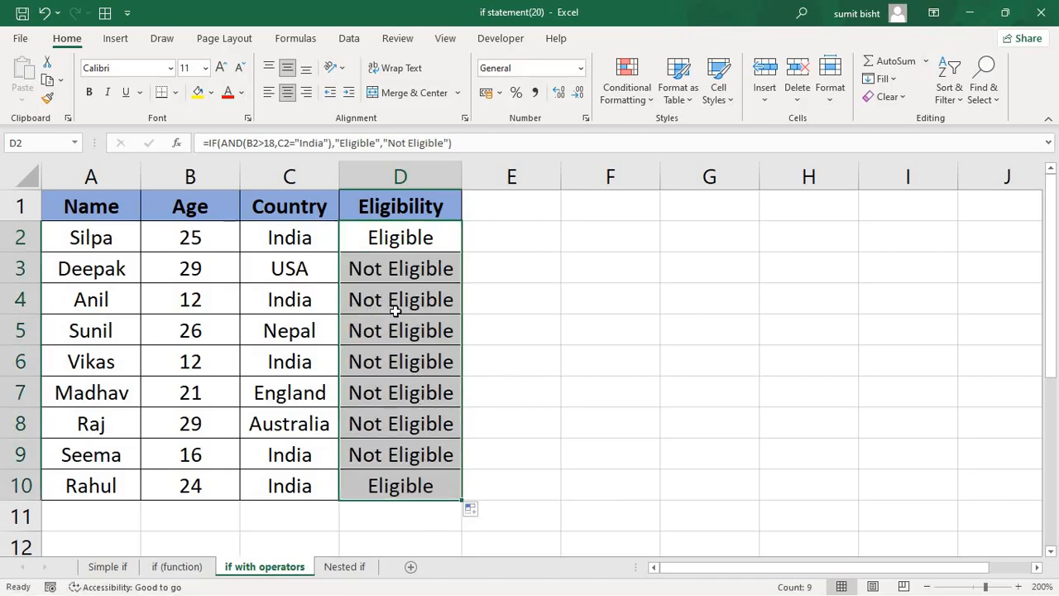
click(198, 307)
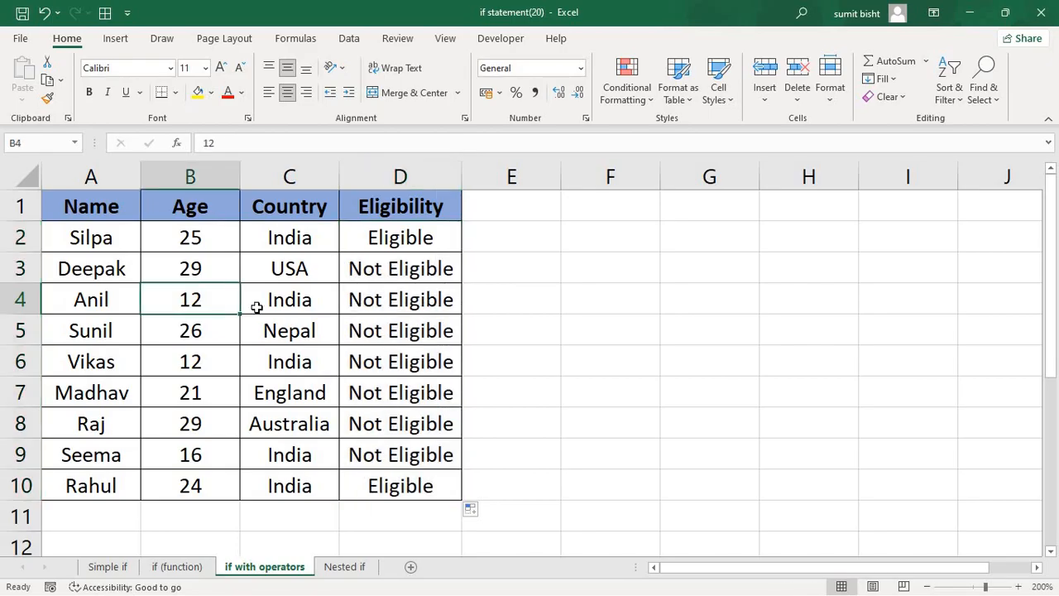
Step: Change the age in B4 to 19
double_click(218, 305)
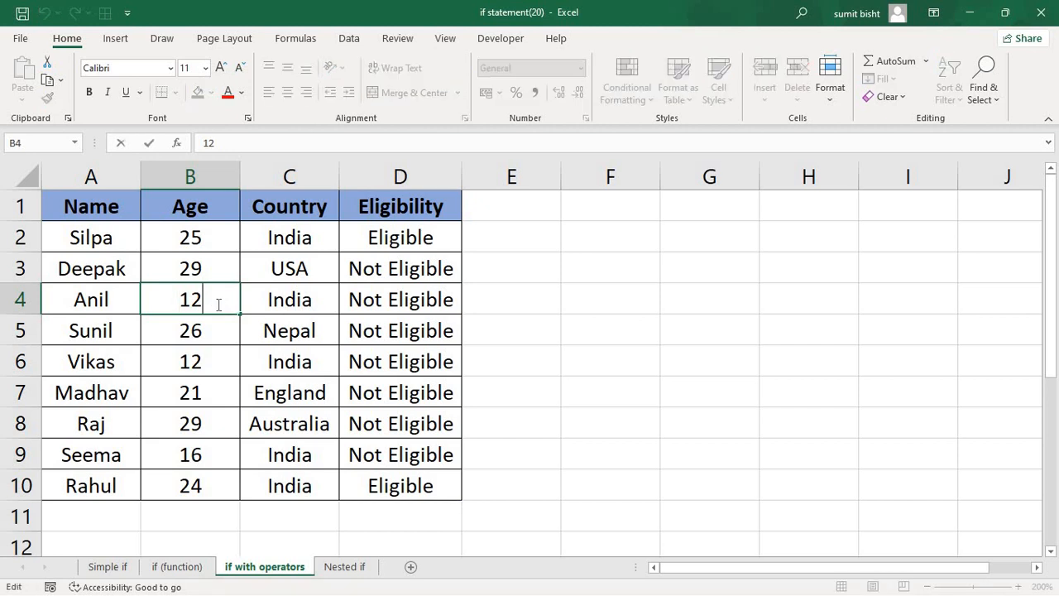
key(BackSpace)
text(9)
click(515, 291)
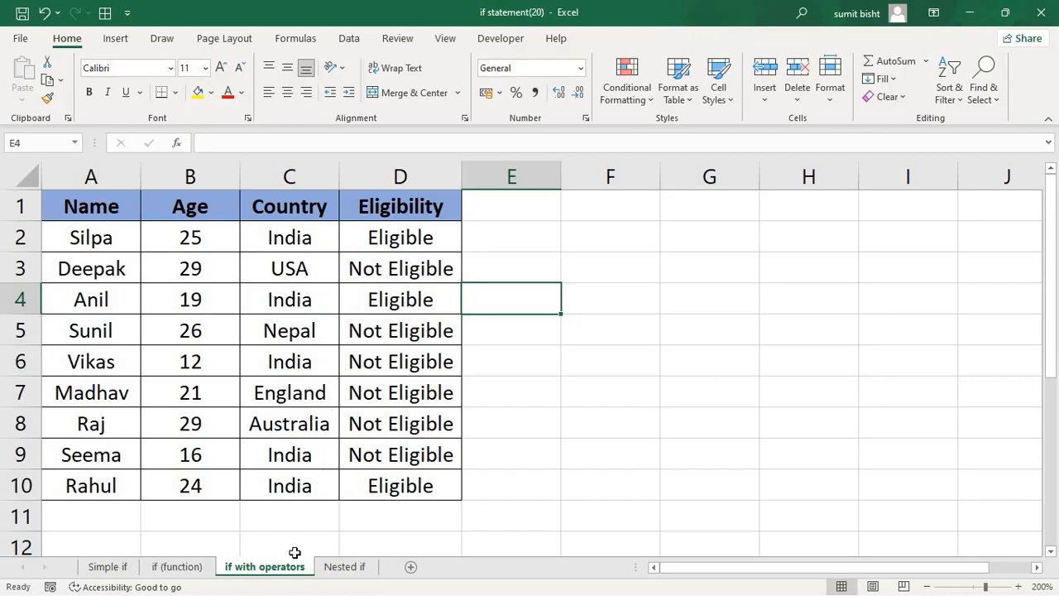
Step: On the "Nested if" sheet, start an IF formula in C2 that tests b2>85 and returns "A" if true
click(347, 566)
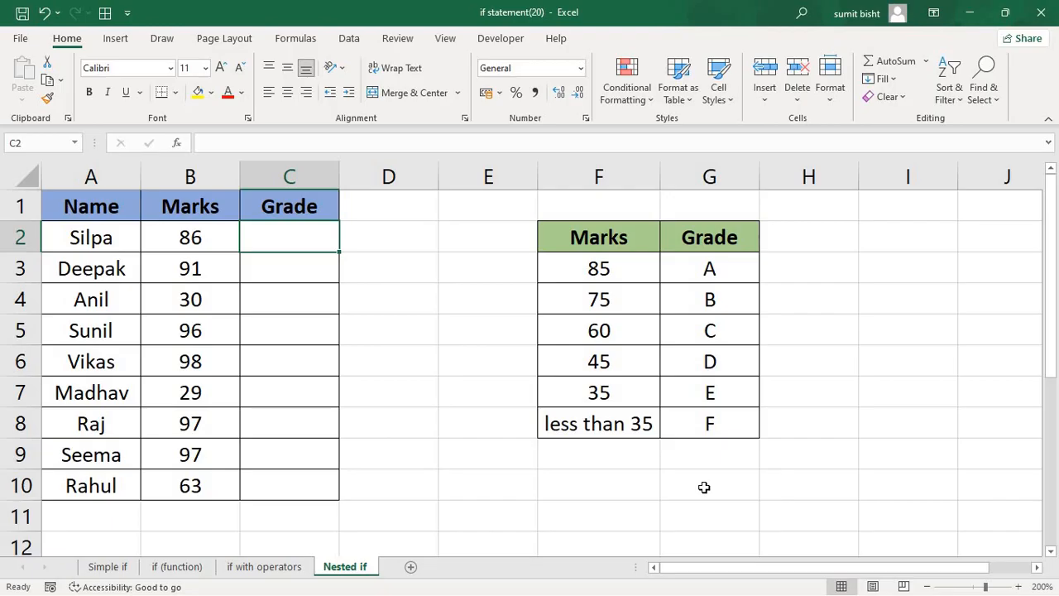
text(=)
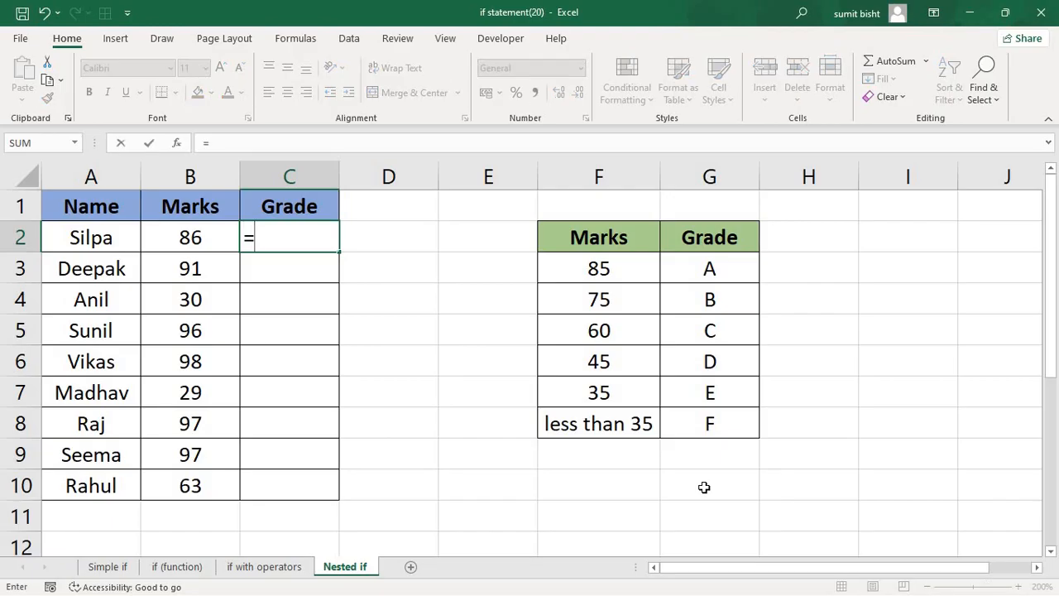
text(if()
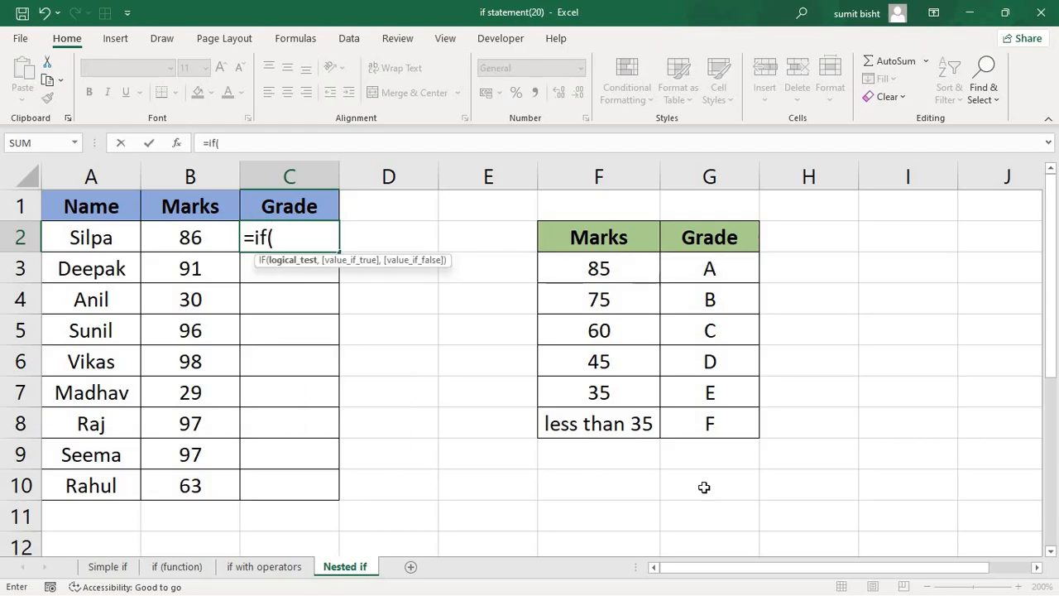
text(b2>)
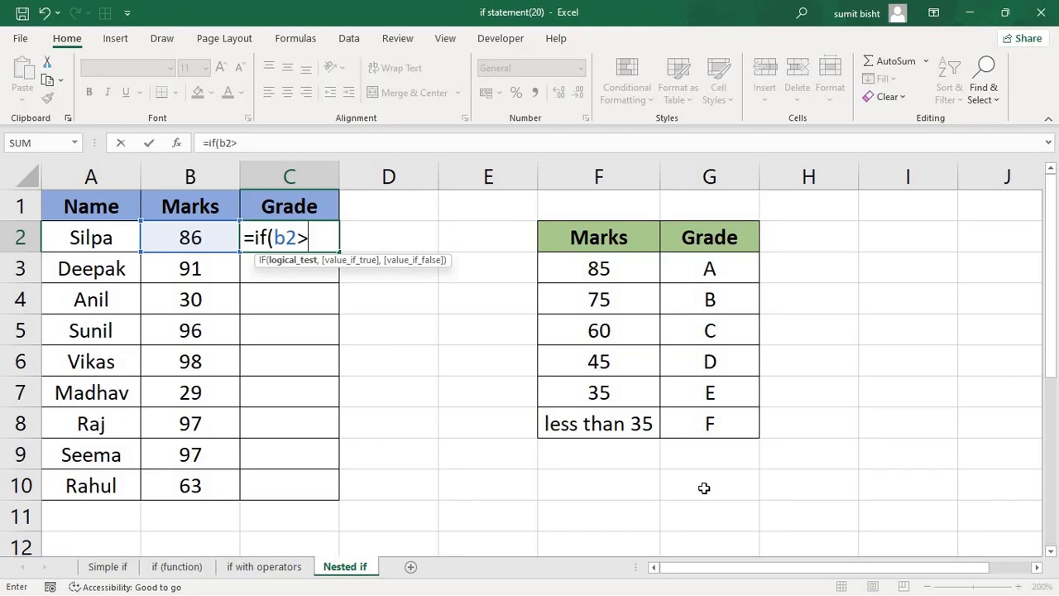
text(85)
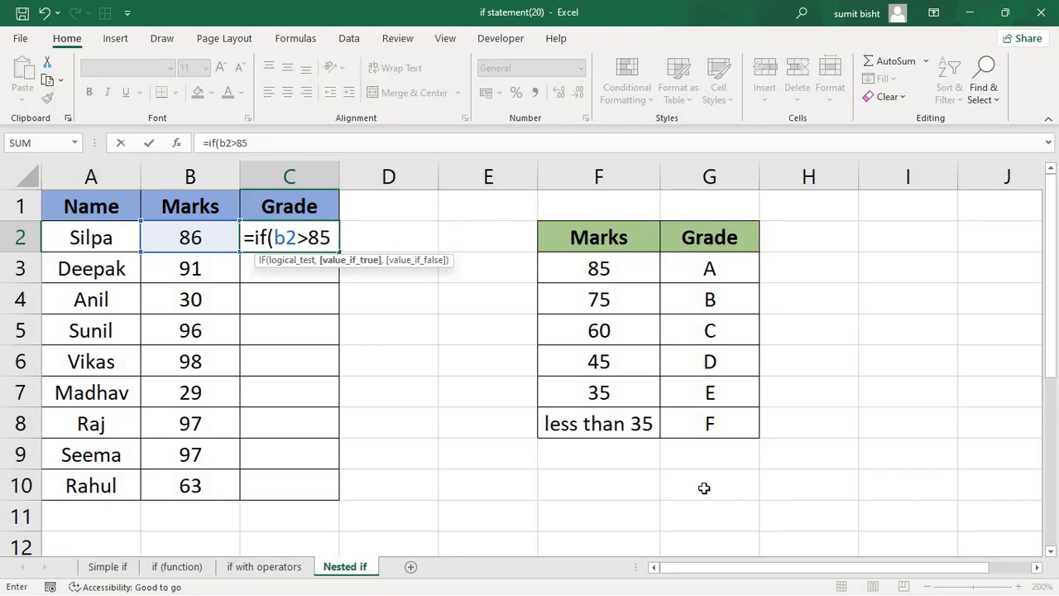
text(,"A",)
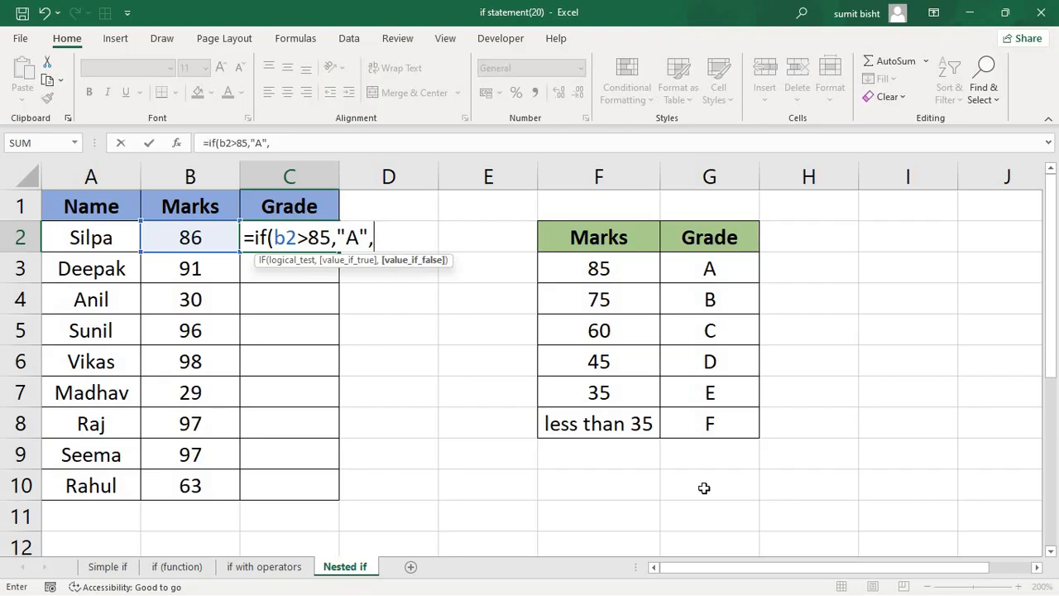
Step: Nest two further IF tests in the C2 formula, returning "B" for b2>75 and "C" for b2>60
text(if()
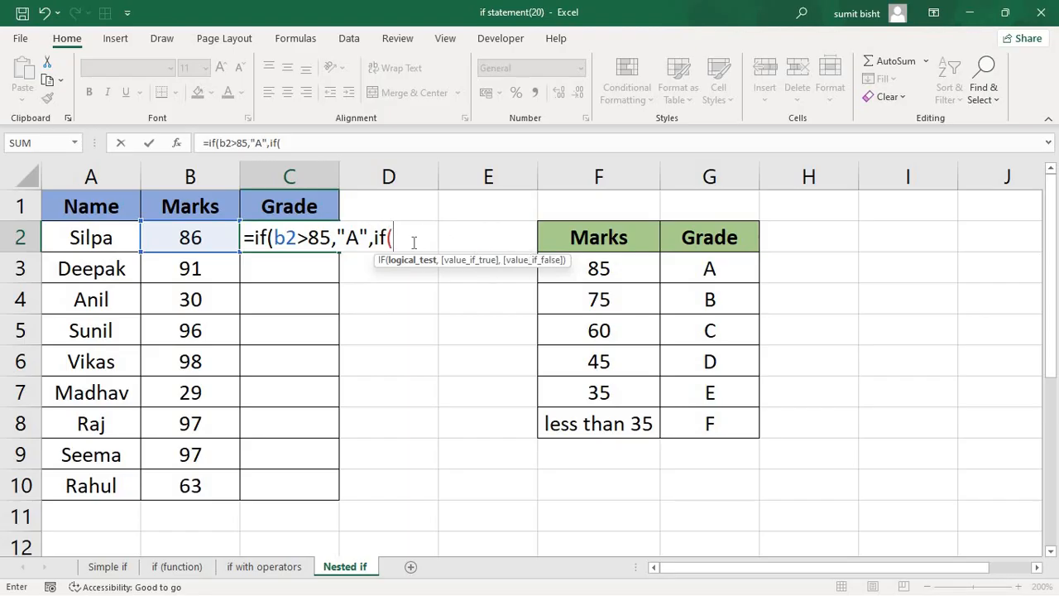
text(b2>)
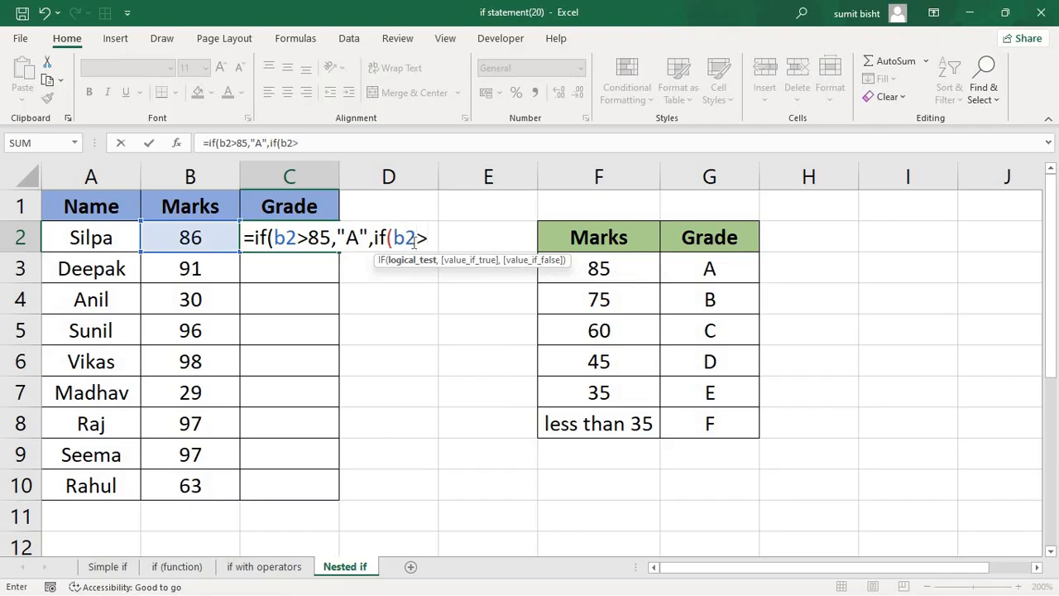
text(75,")
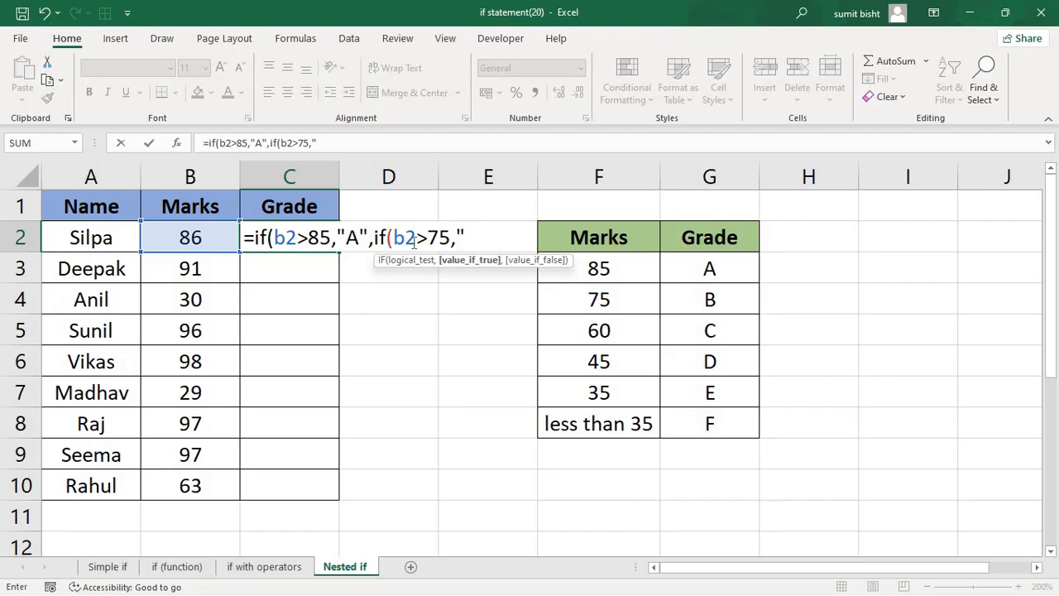
text(B",)
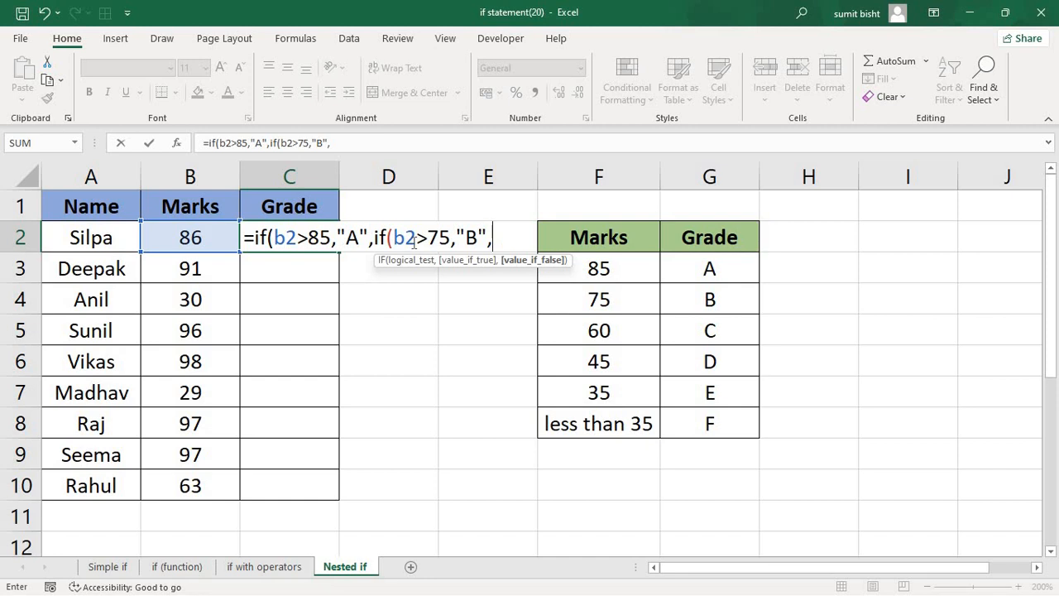
text(if()
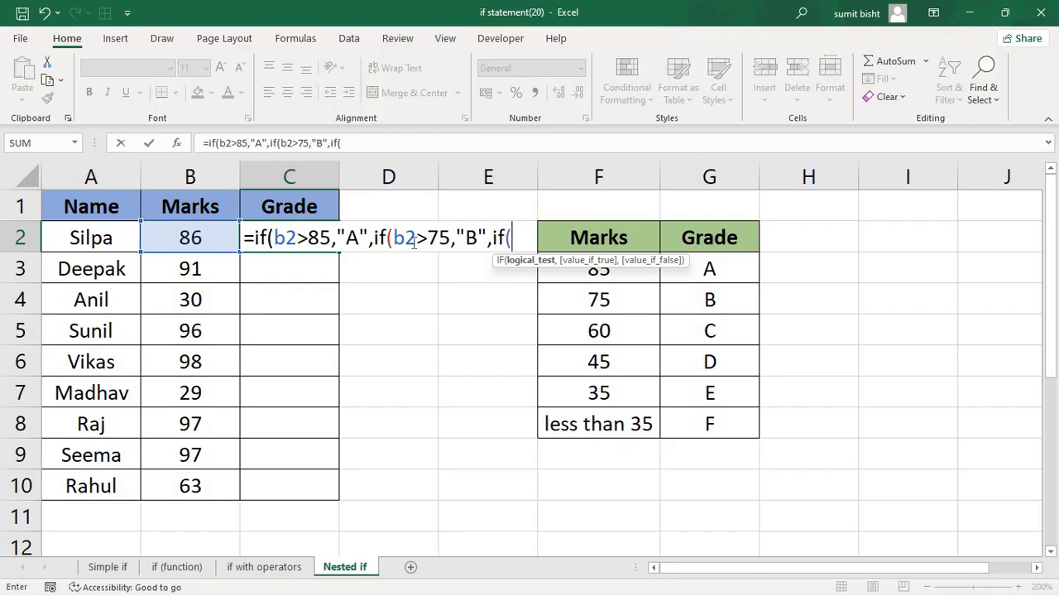
text(b2)
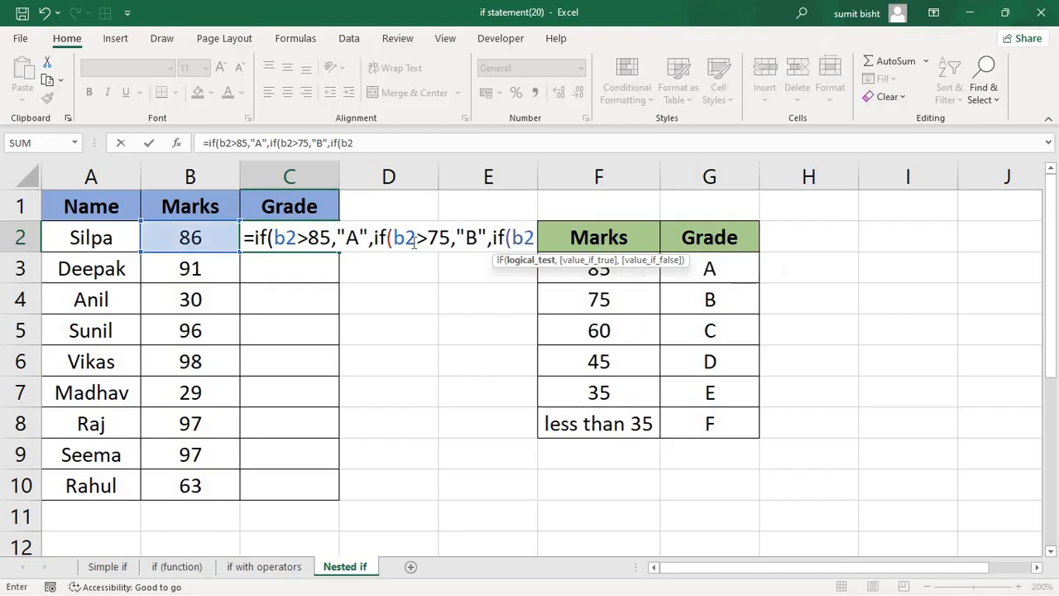
text(>)
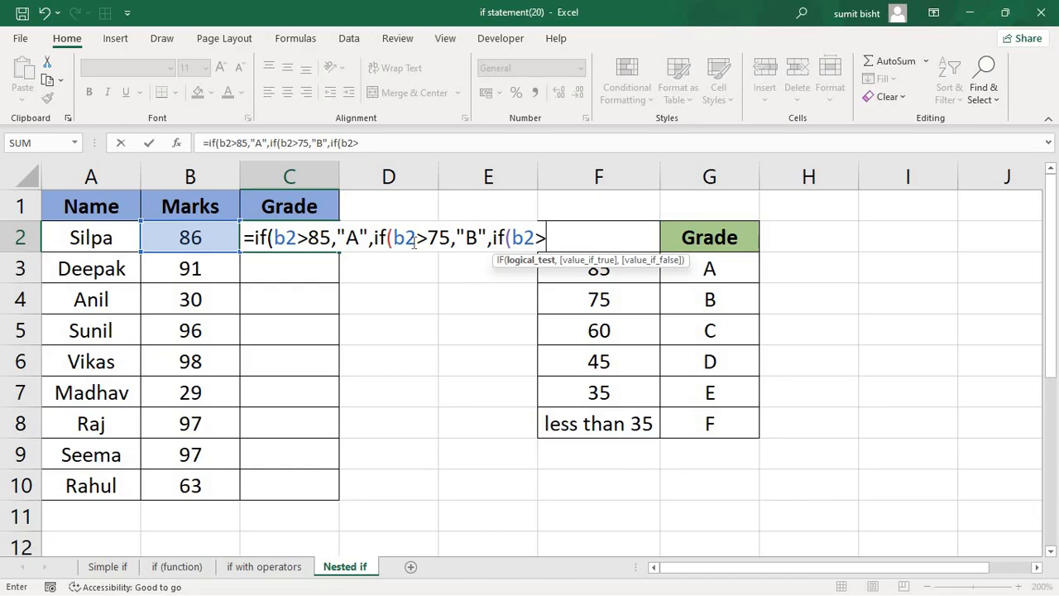
text(60,)
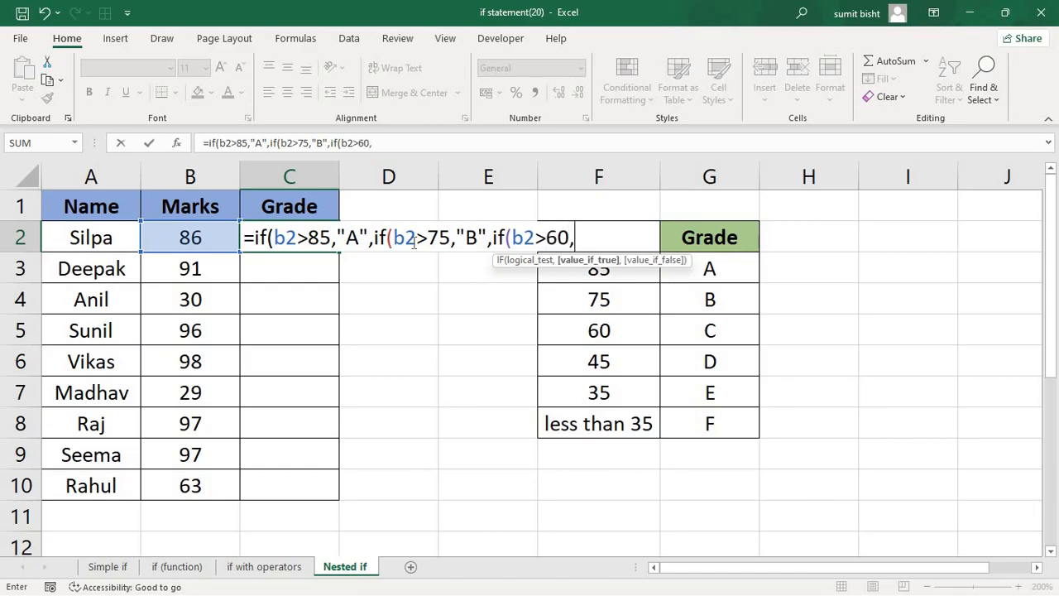
text("C",)
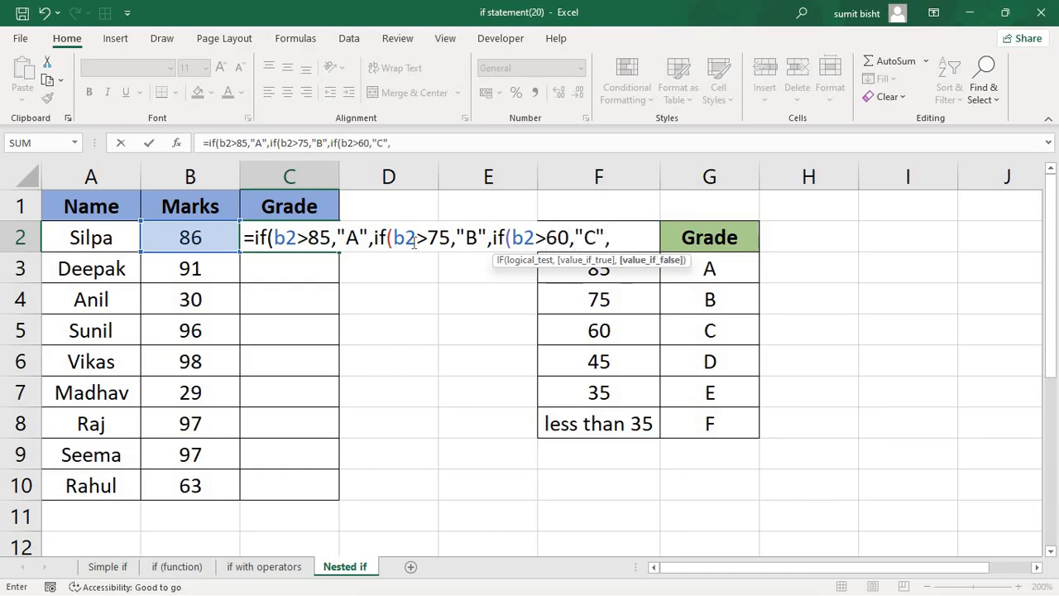
Step: Nest two more IF tests in the C2 formula, returning "D" for b2>45 and "E" for b2>35
text(if()
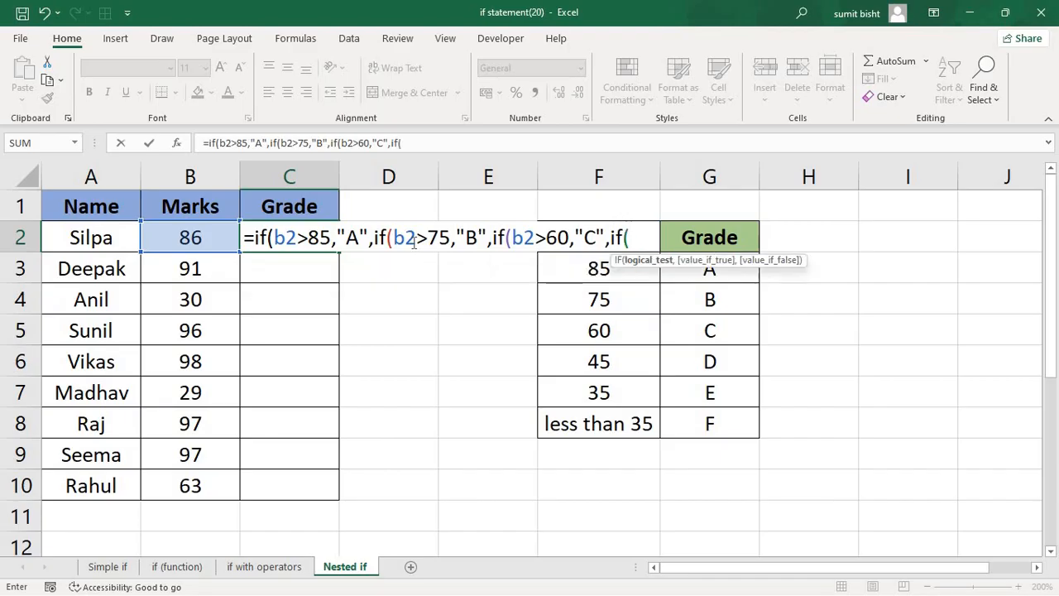
text(b2)
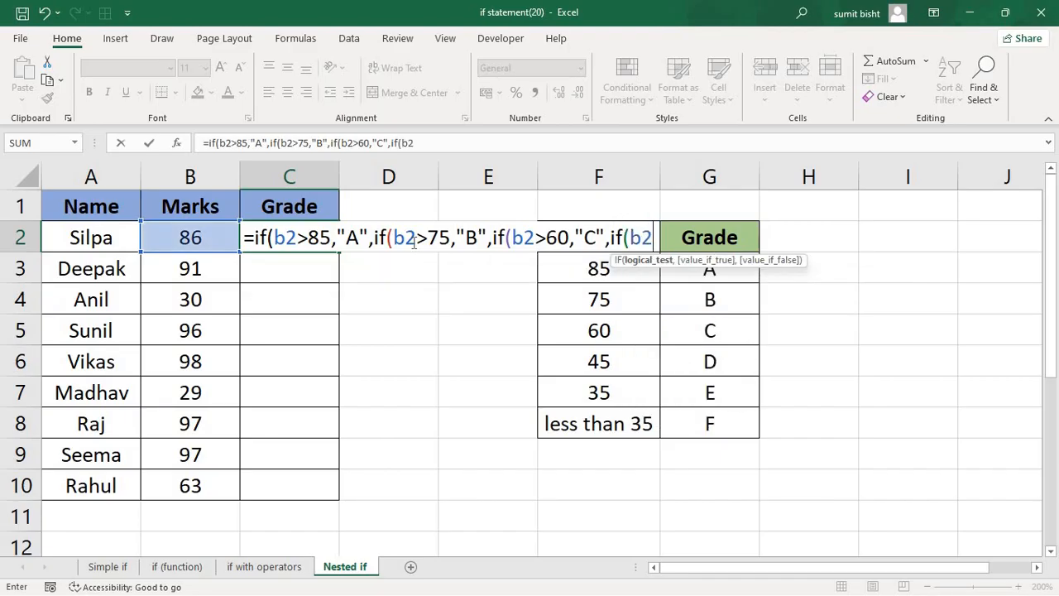
text(>45)
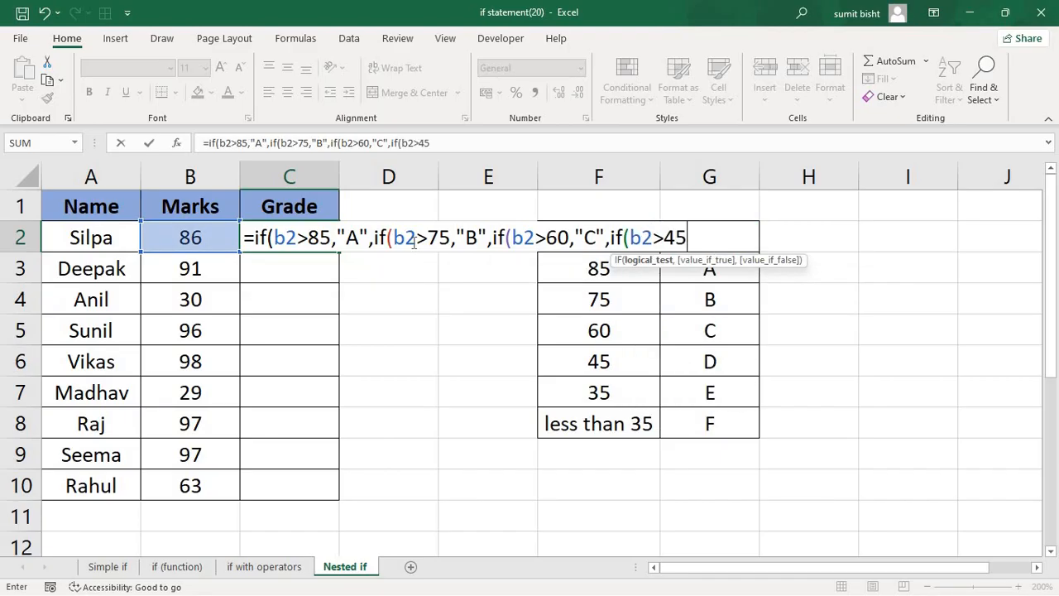
text(,"D")
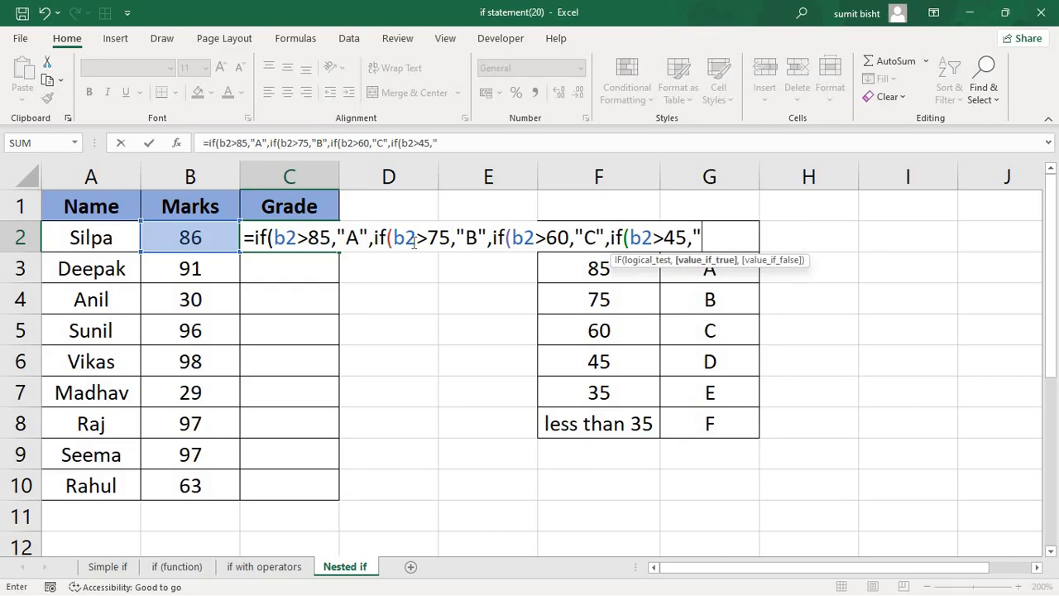
text(,)
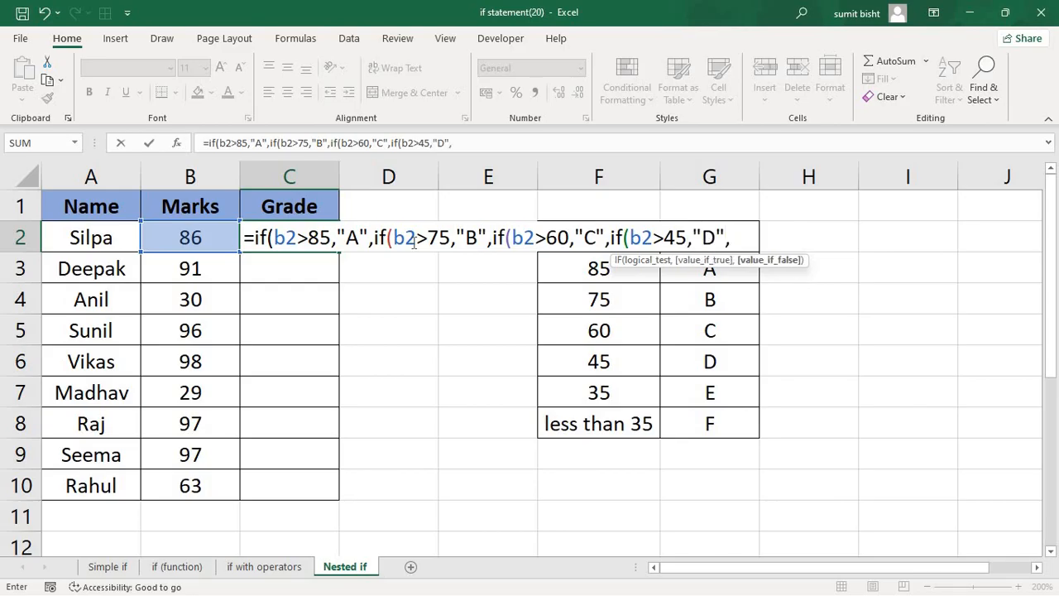
text(if(b)
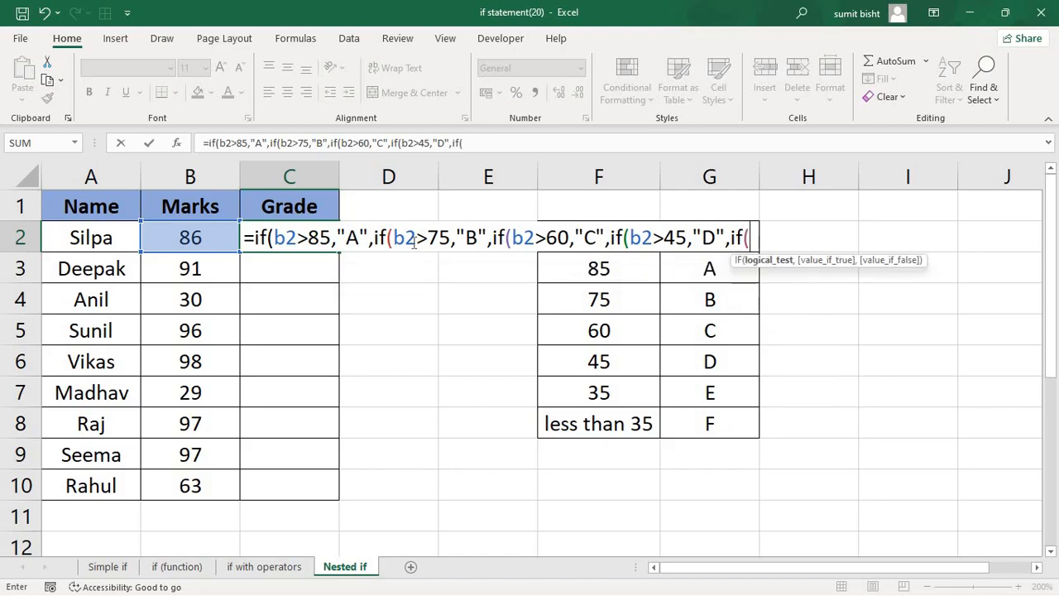
text(2)
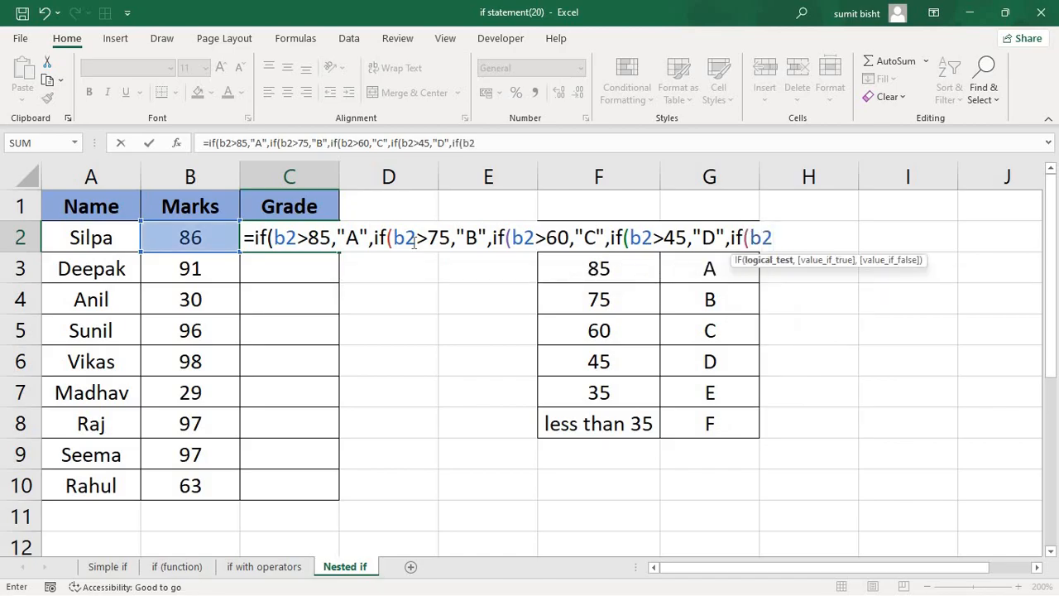
text(>35,)
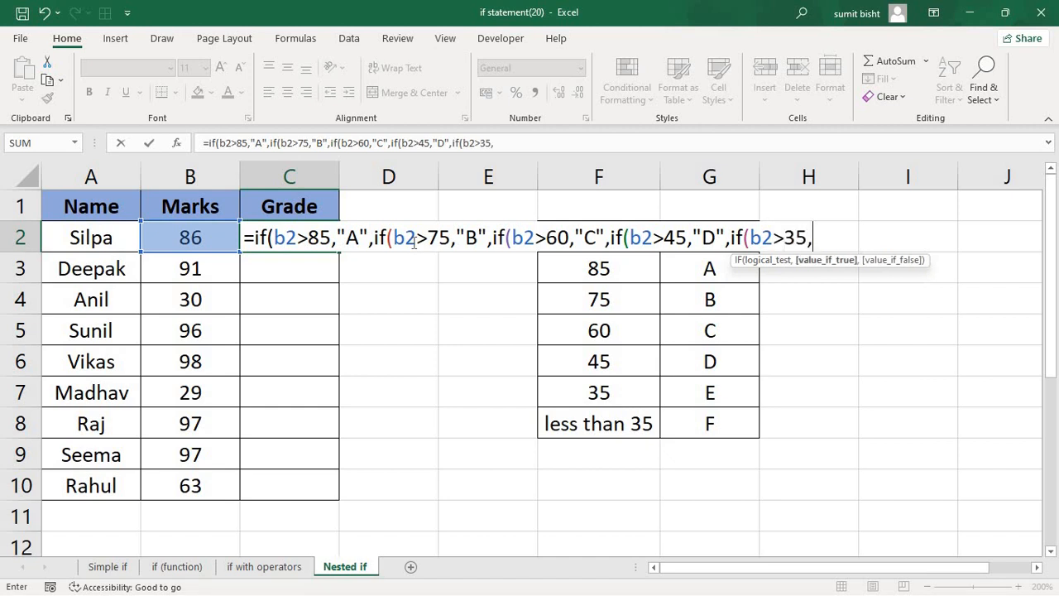
text("E",)
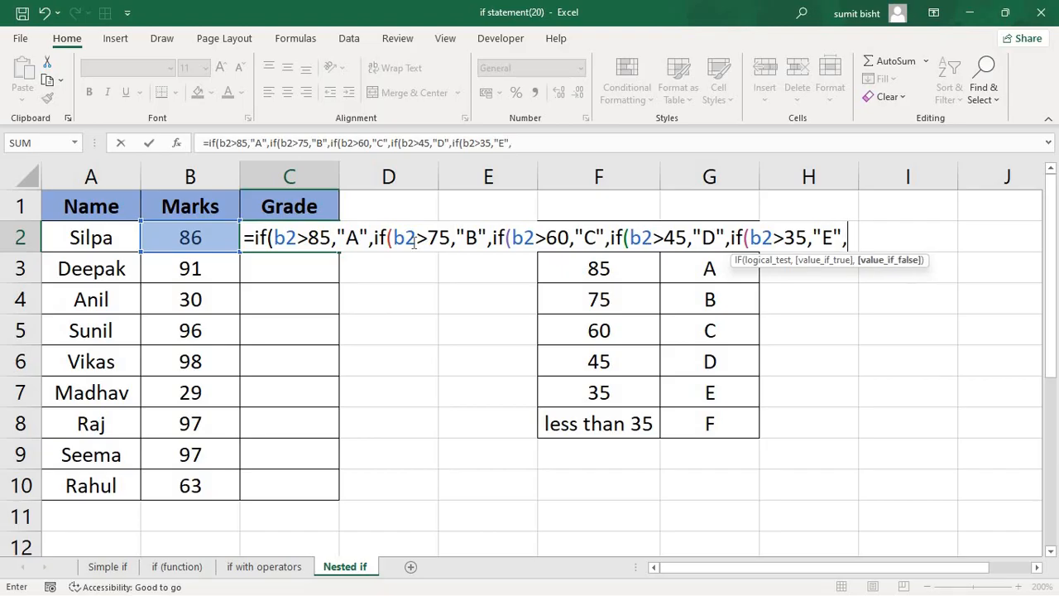
Step: Complete the C2 formula with "F" as the final false value, closing all five IF functions, and fill it down through C10
text("F")))
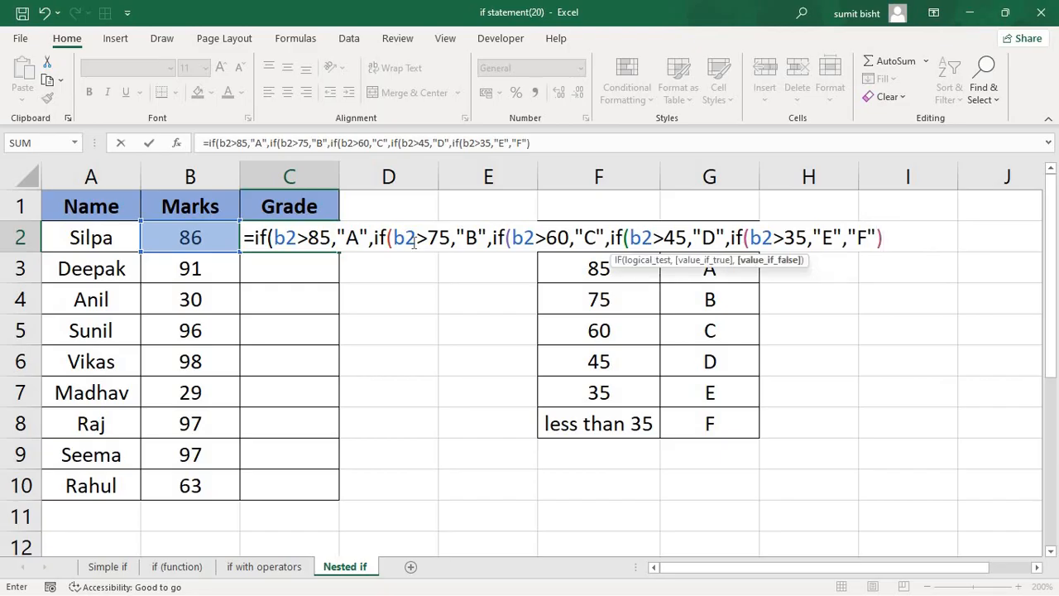
text())
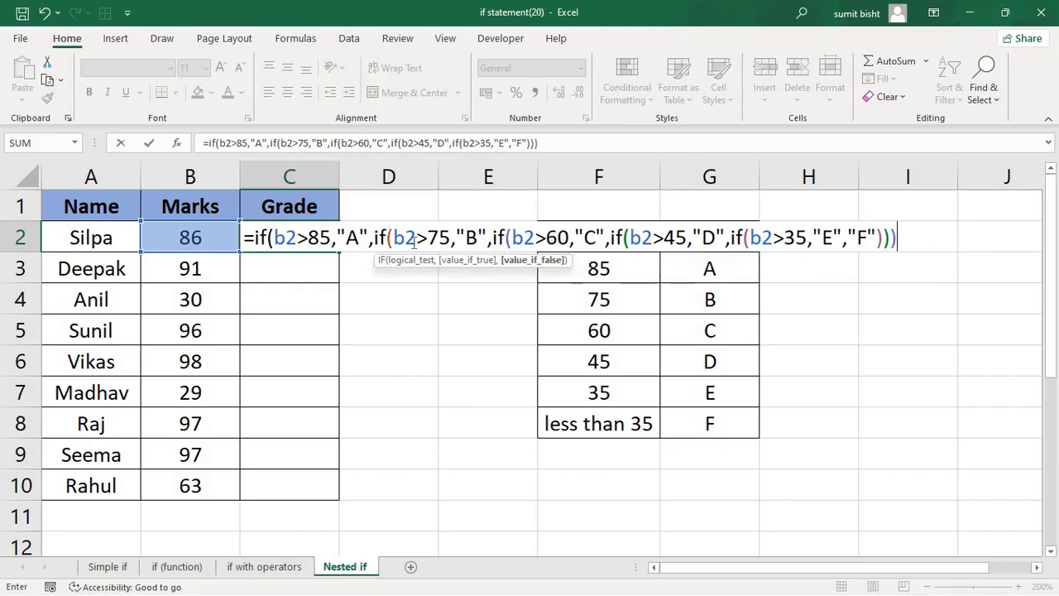
text())
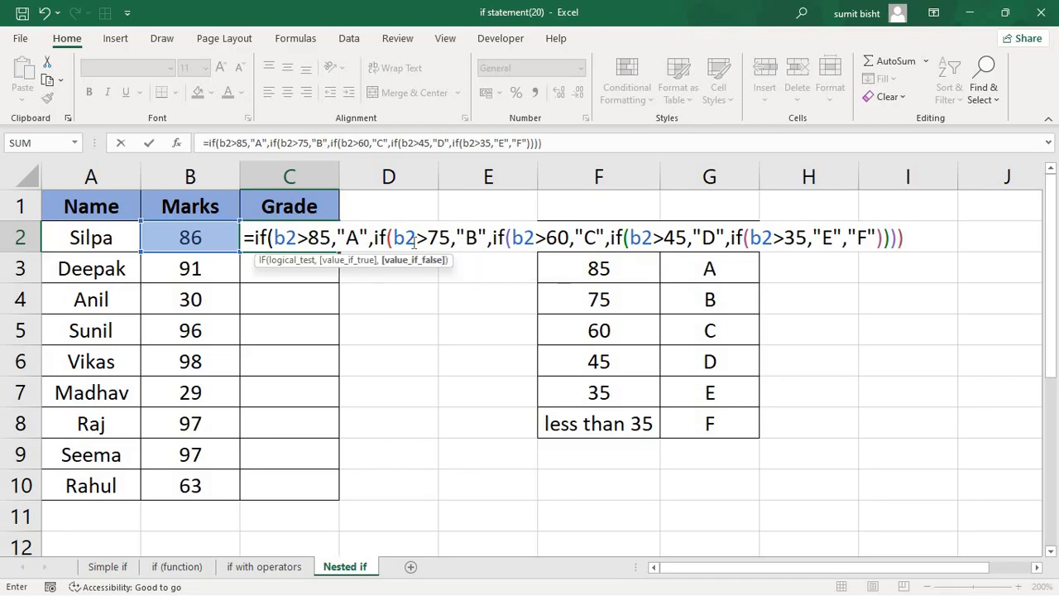
text())
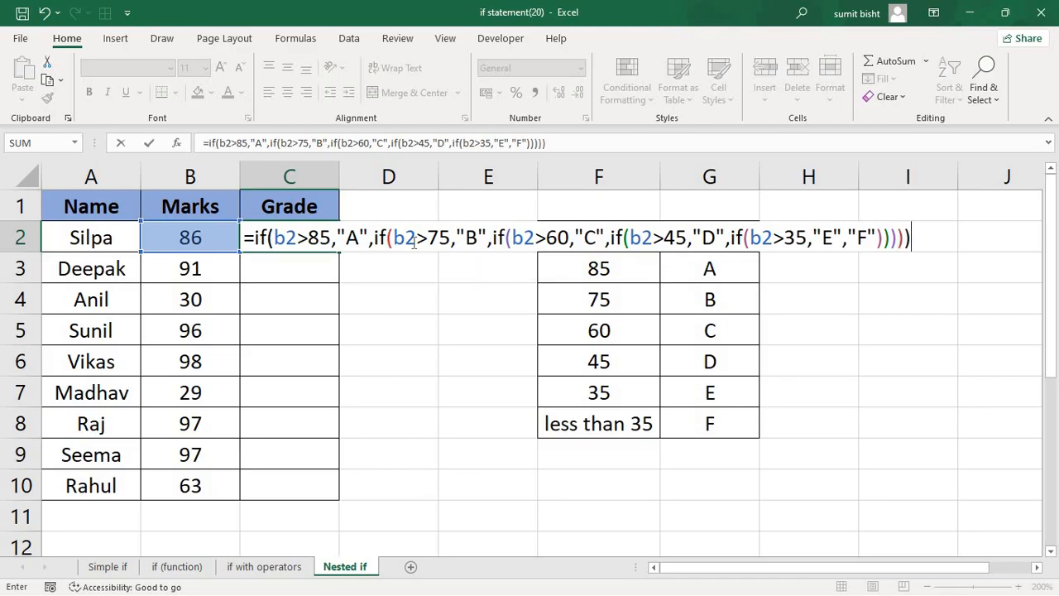
key(Return)
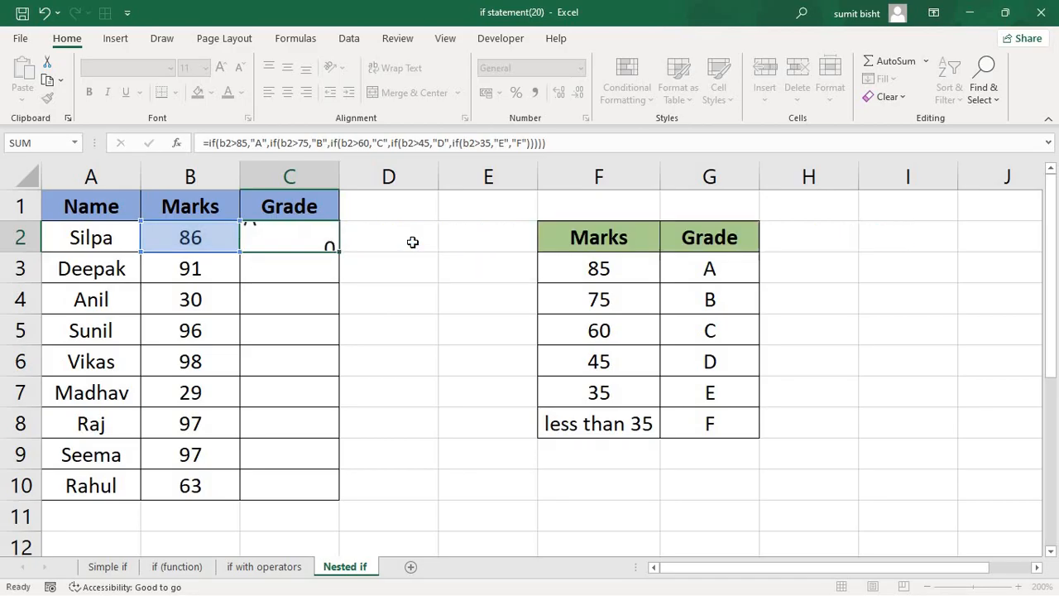
click(291, 243)
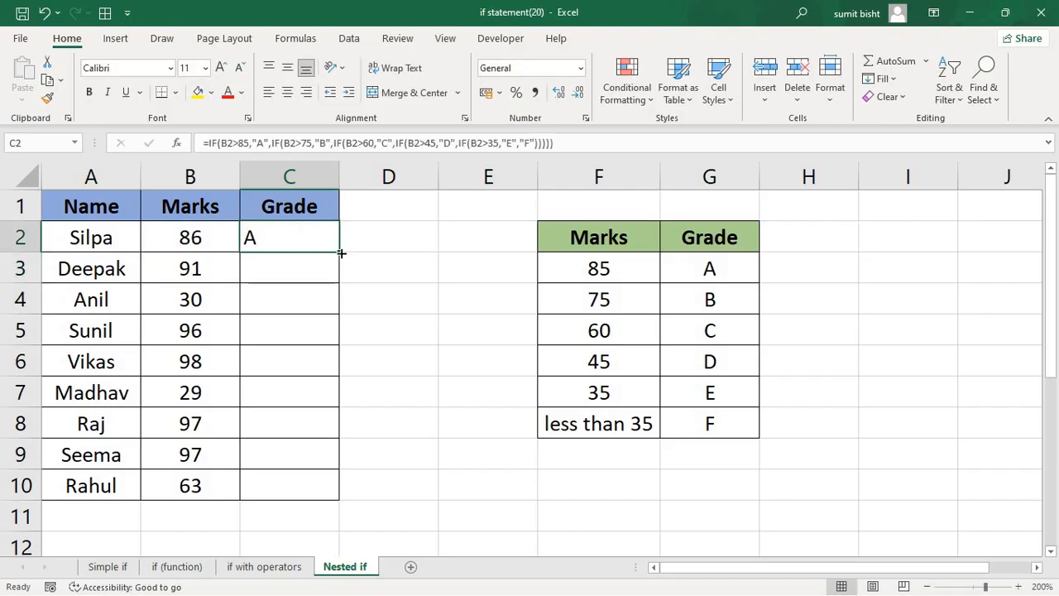
drag(339, 252, 335, 502)
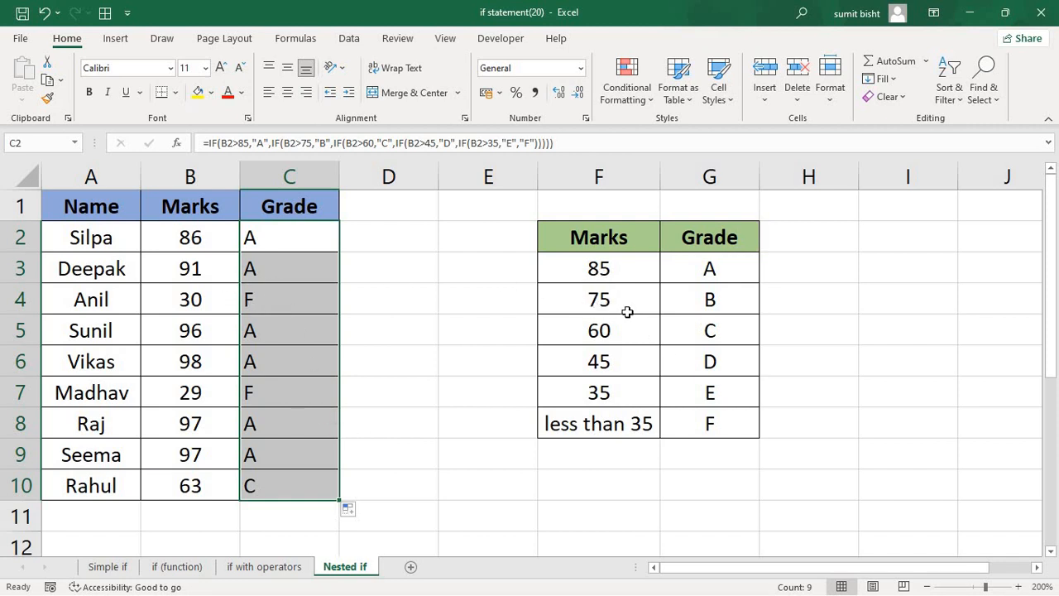
Step: Change the marks in B3 to 77 to test the nested IF grade in that row
click(190, 268)
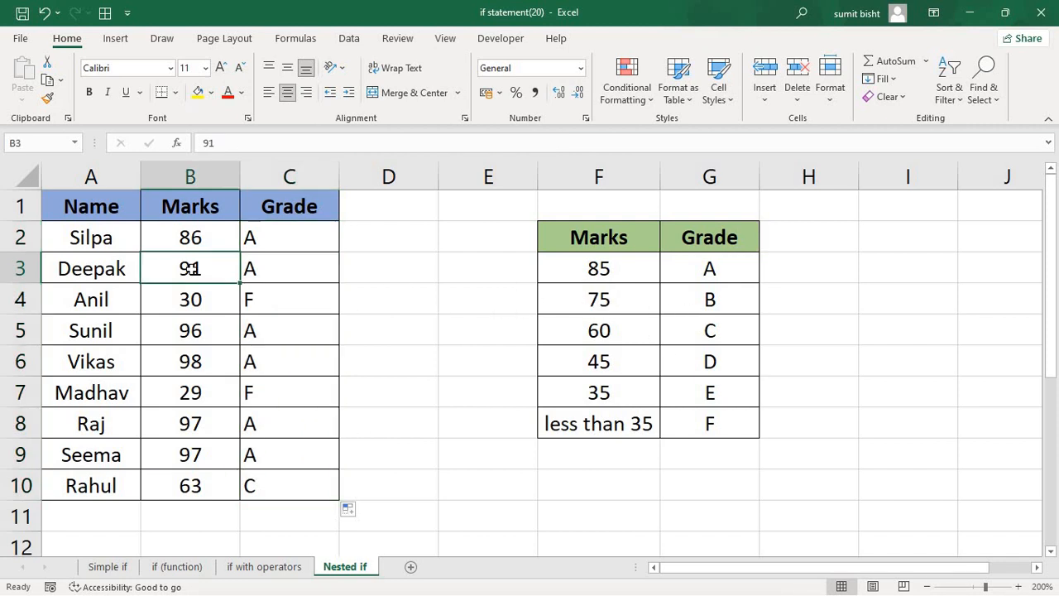
text(77)
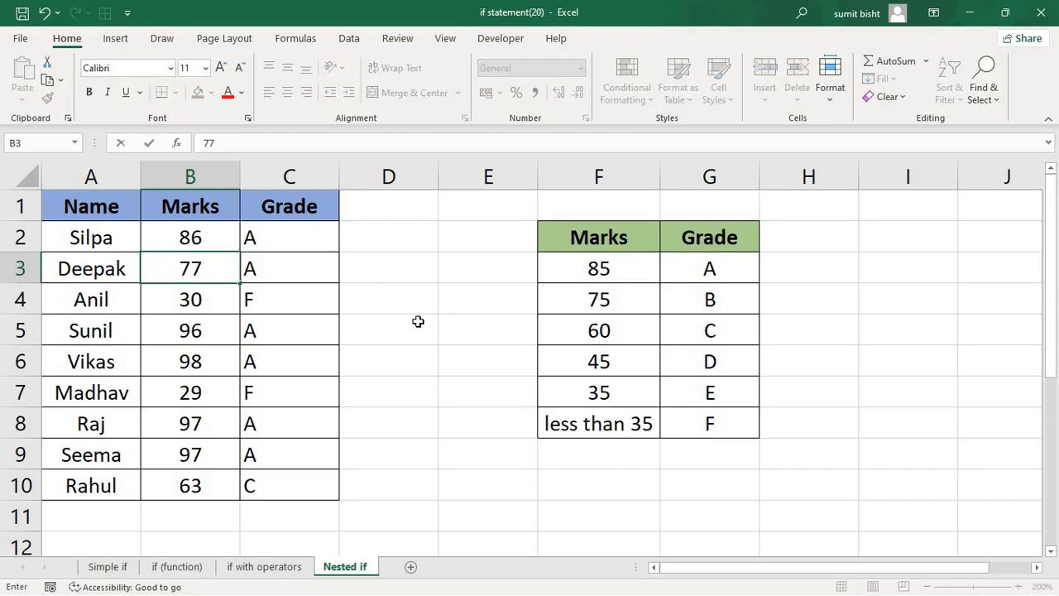
click(416, 321)
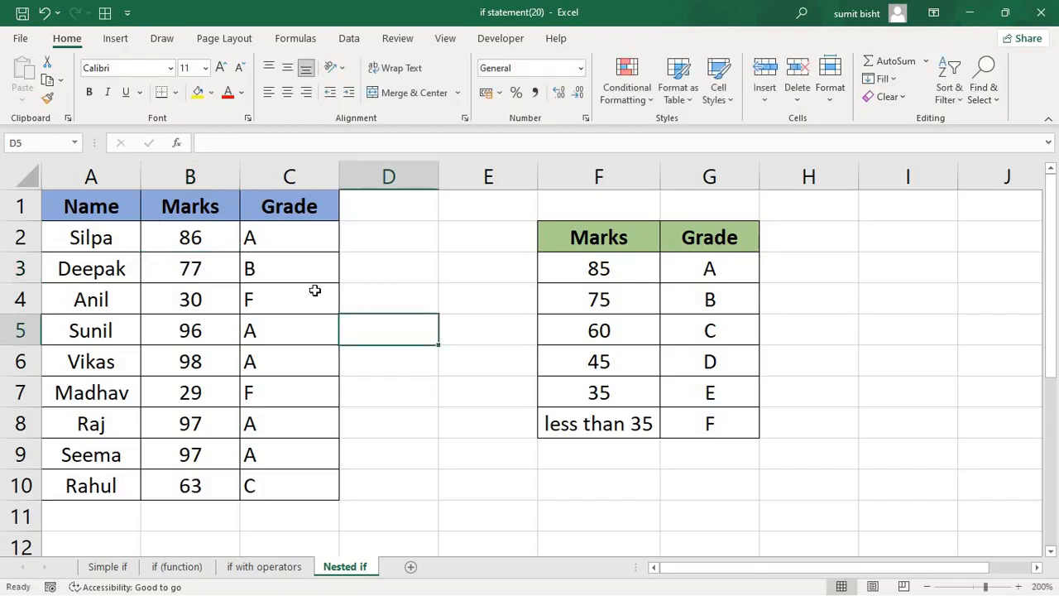
Step: Open the nested IF formula in C2 and examine its chain of conditions and grade values, leaving the cell afterward with its formula intact
click(301, 241)
double_click(301, 241)
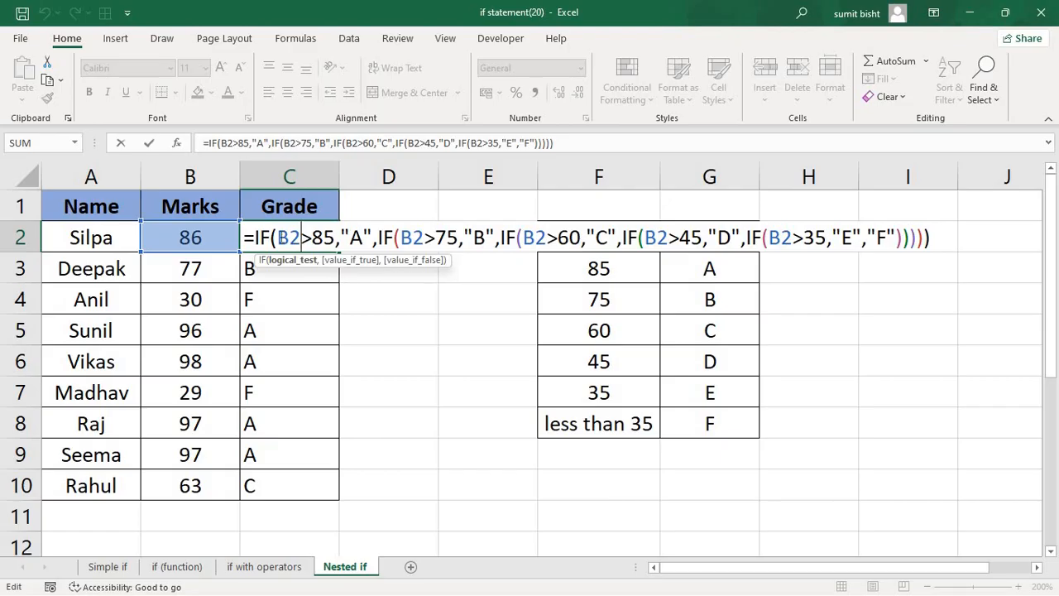
drag(277, 239, 889, 239)
click(871, 290)
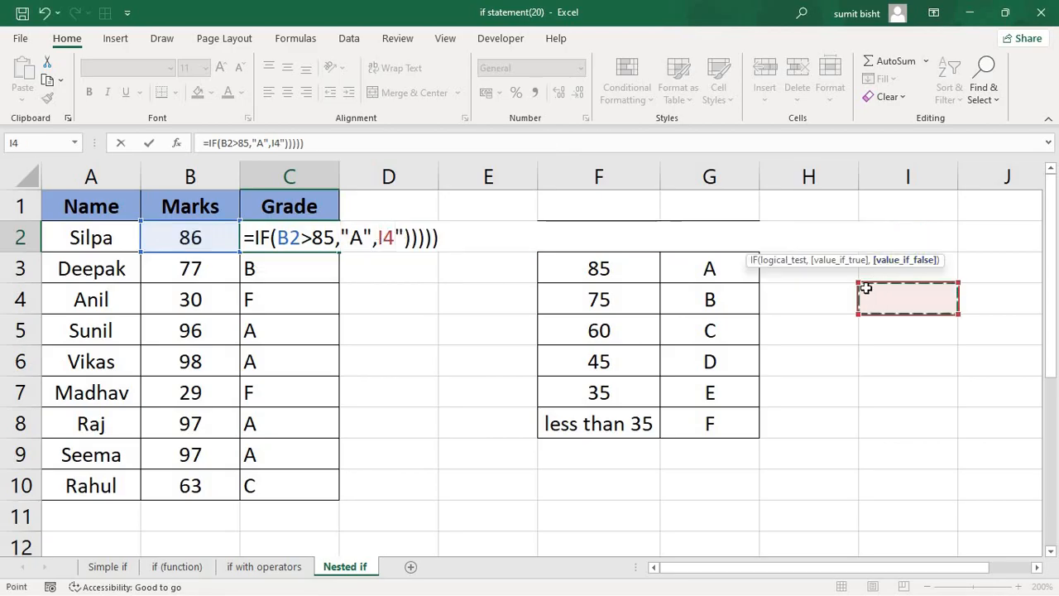
click(441, 238)
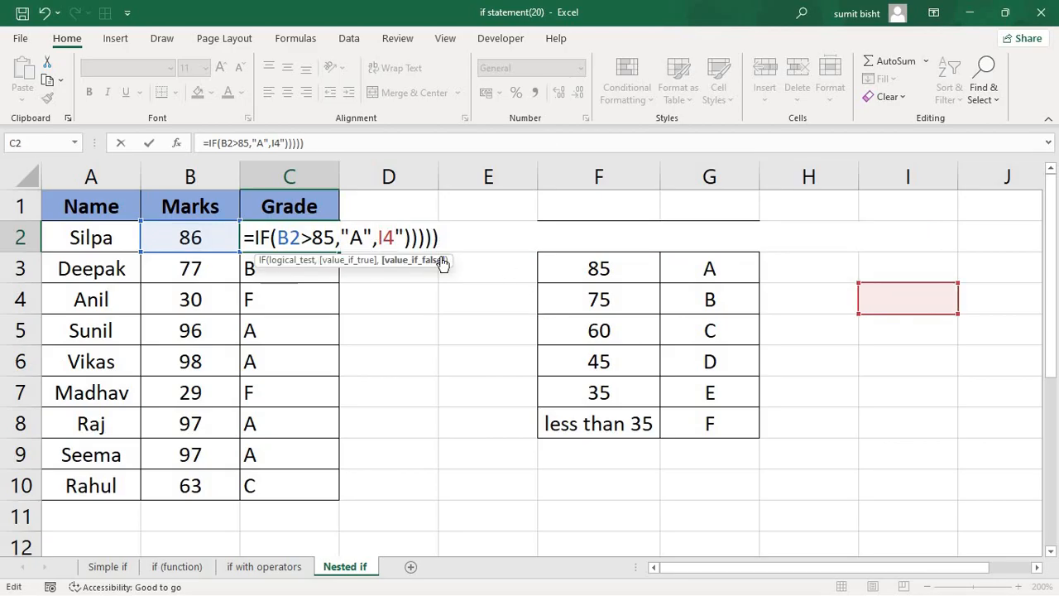
key(Return)
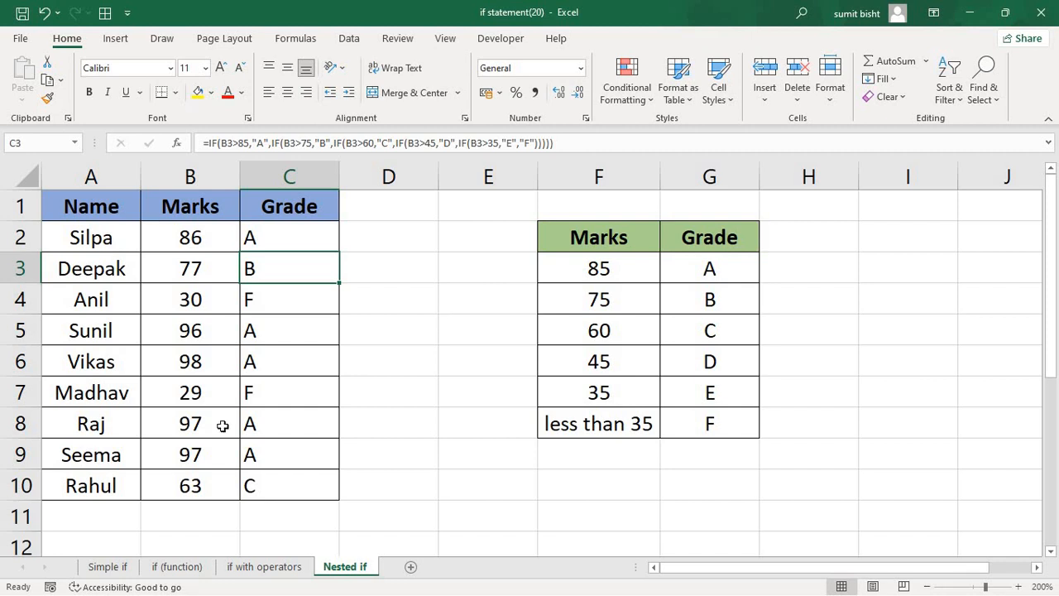
Step: Return to the "Simple if" sheet to review its Pass/Fail example
click(108, 567)
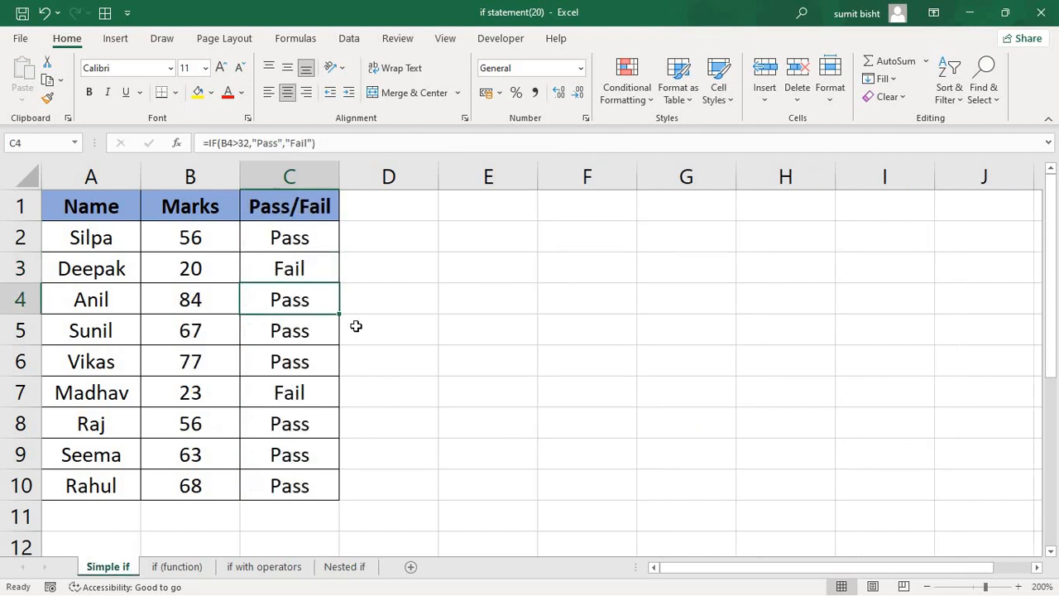